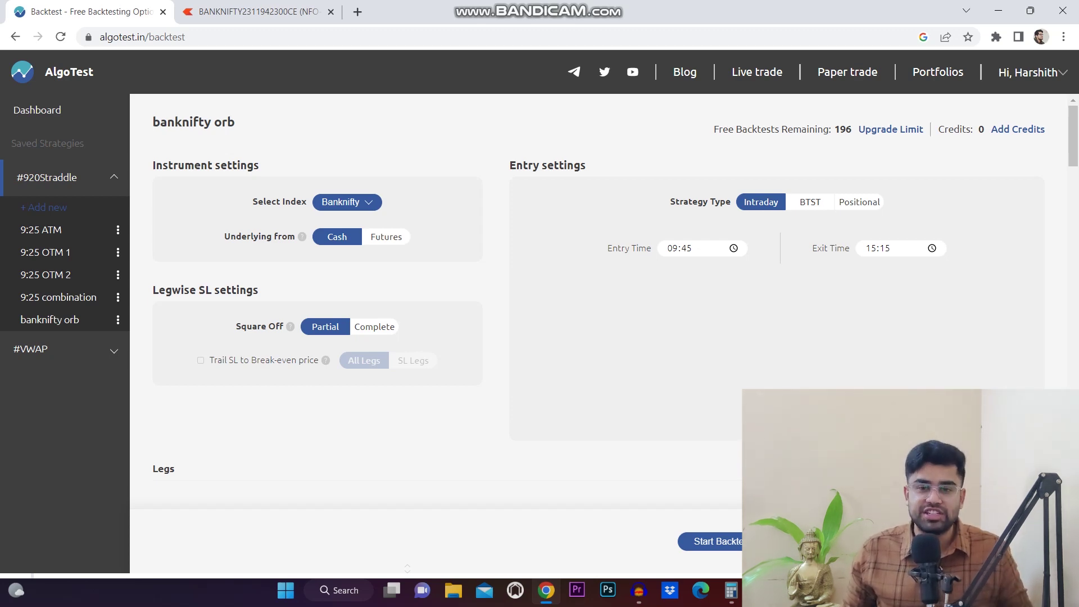
- Review the banknifty orb strategy's entry settings and the range breakout and stop loss settings of its call and put legs
{"action": "scroll", "coordinate": [604, 303], "scroll_direction": "down", "scroll_amount": 1}
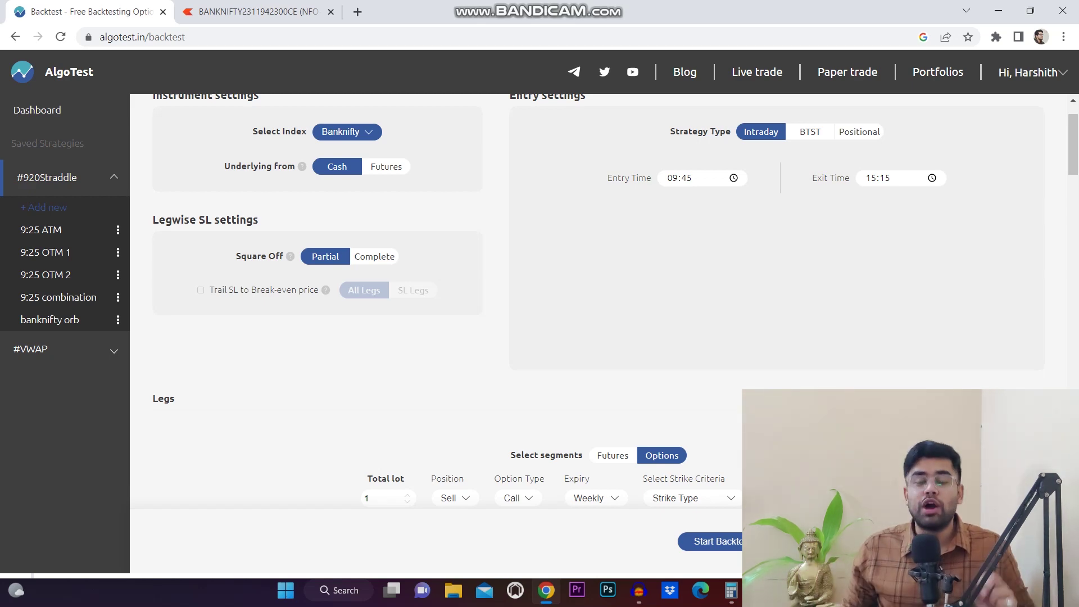
{"action": "scroll", "coordinate": [601, 303], "scroll_direction": "down", "scroll_amount": 6}
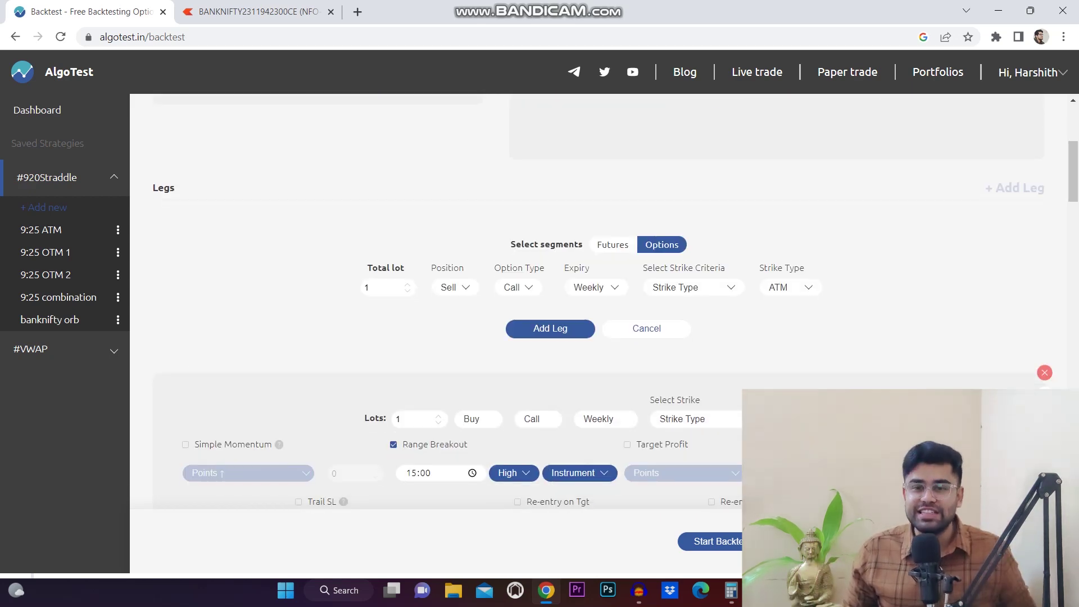
{"action": "scroll", "coordinate": [601, 303], "scroll_direction": "down", "scroll_amount": 1}
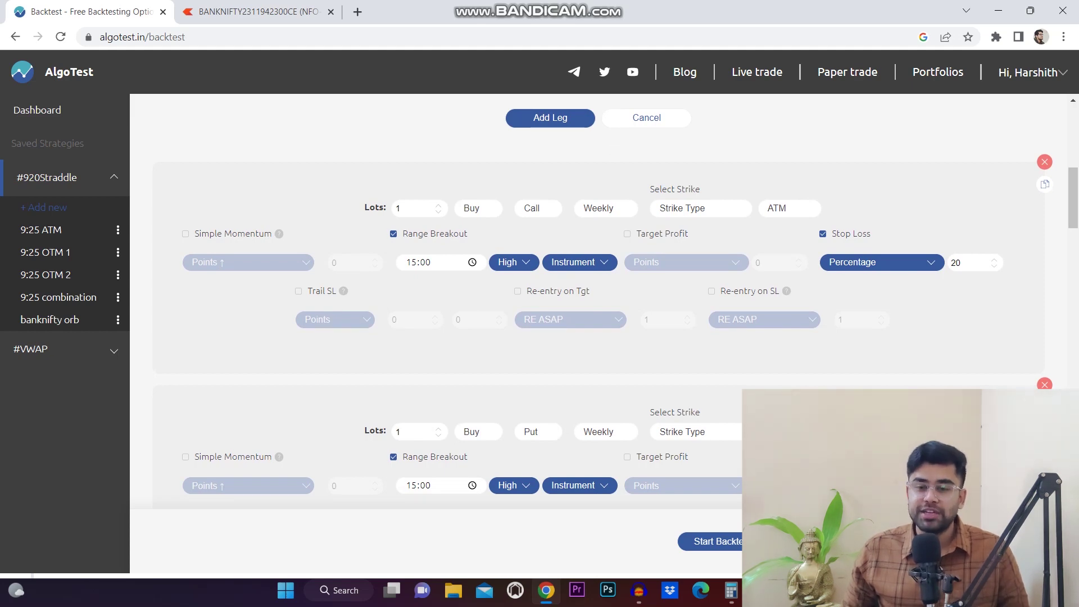
{"action": "scroll", "coordinate": [602, 304], "scroll_direction": "down", "scroll_amount": 1}
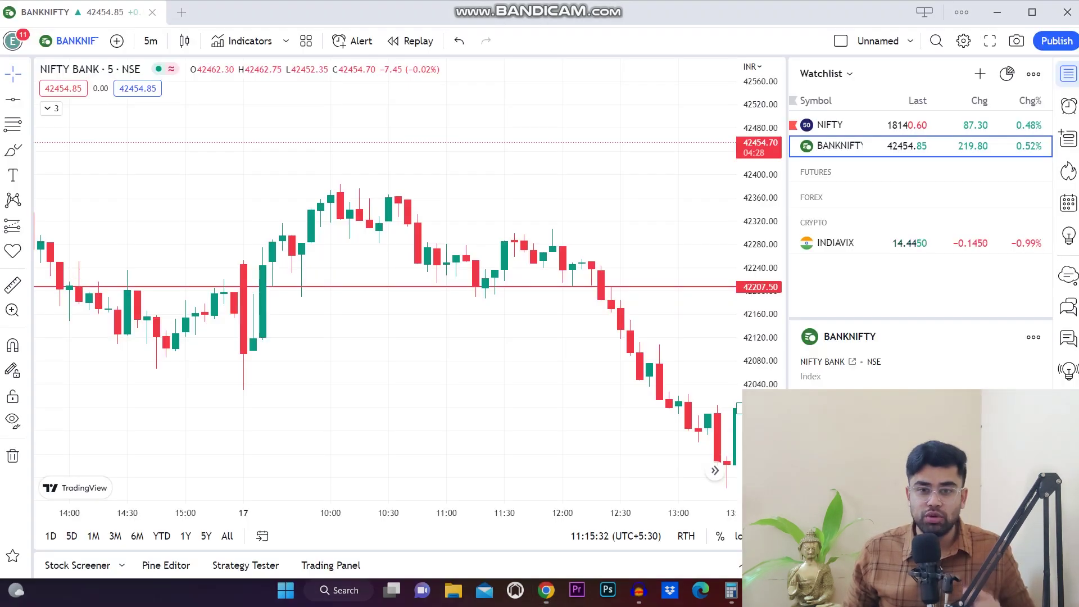
- View the 17 January morning candles on TradingView's Bank Nifty chart and switch to the BANKNIFTY 19th JAN 42300 CE chart in Kite
{"action": "scroll", "coordinate": [291, 377], "scroll_direction": "up", "scroll_amount": 1}
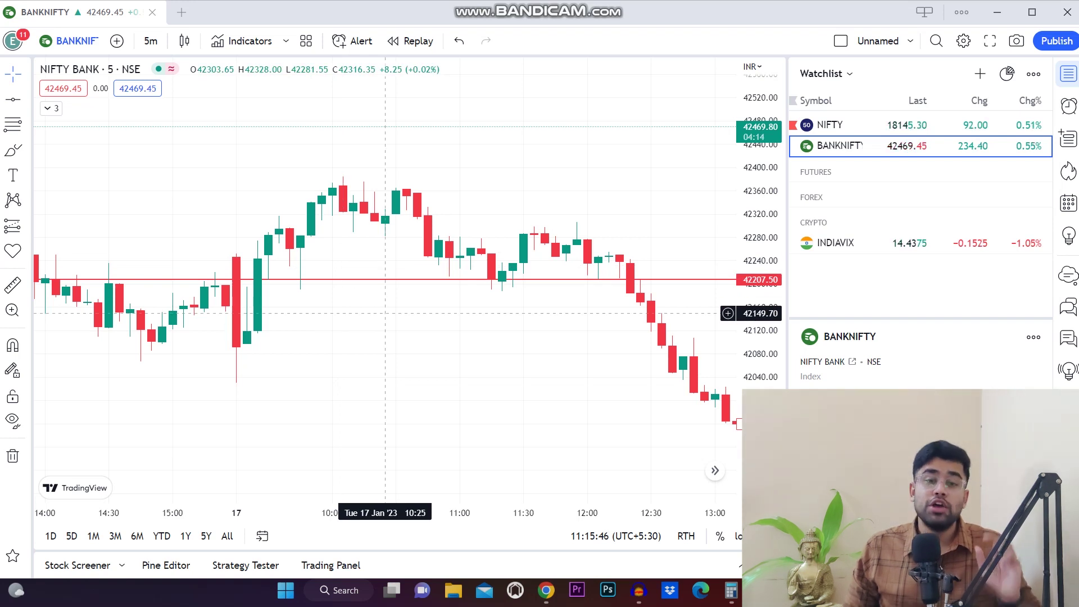
{"action": "mouse_move", "coordinate": [392, 591]}
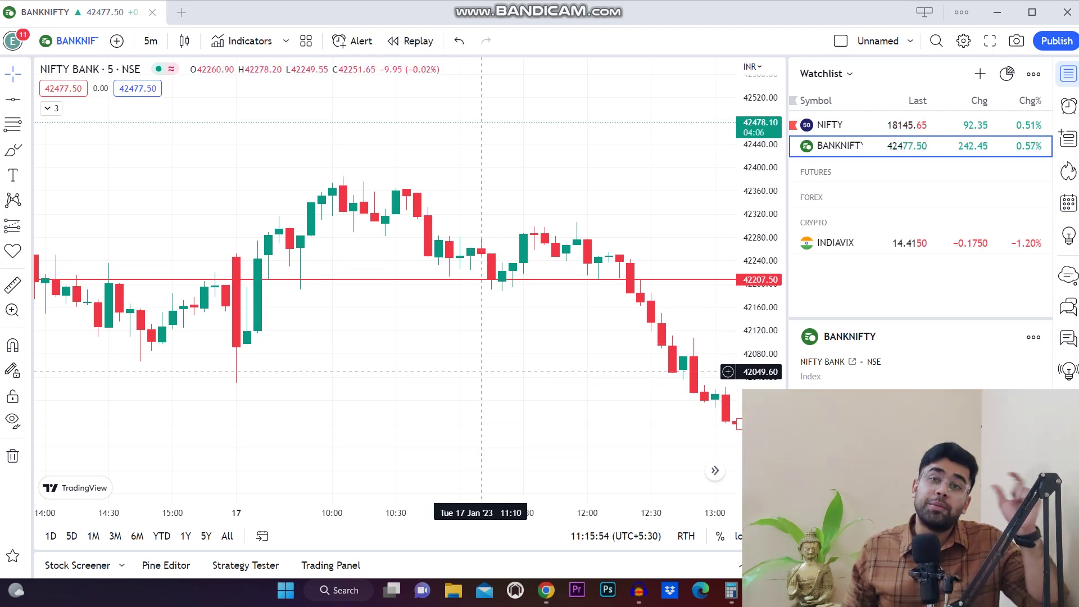
{"action": "left_click", "coordinate": [546, 590]}
{"action": "key", "text": "ctrl+Tab"}
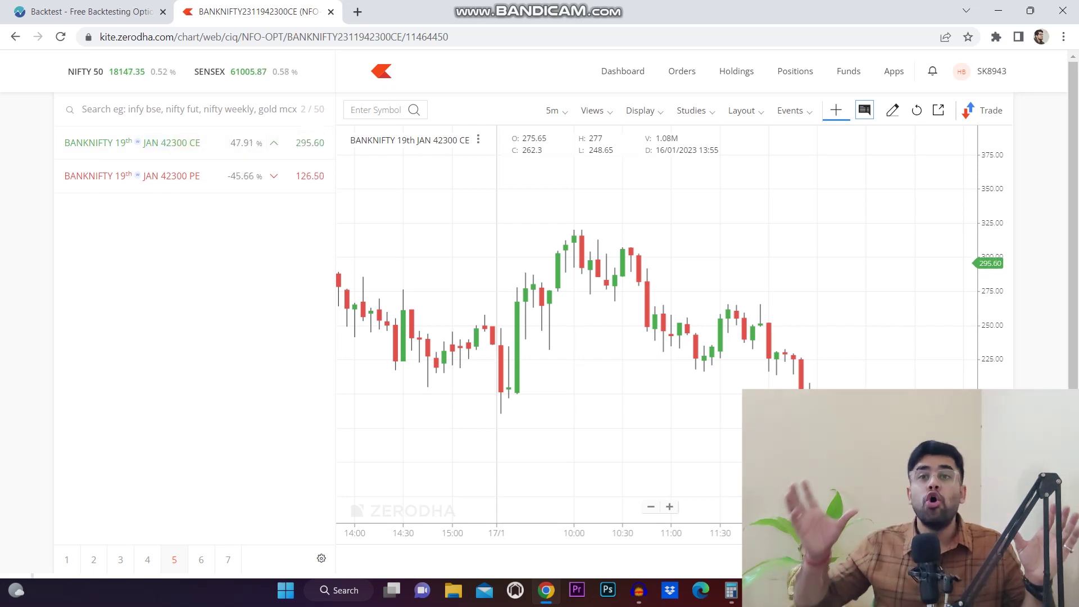
- Examine the 42300 CE chart's 5-minute candles on 17 January, from the opening range until 09:45 through to the close
{"action": "scroll", "coordinate": [600, 335], "scroll_direction": "up", "scroll_amount": 1}
{"action": "scroll", "coordinate": [601, 335], "scroll_direction": "up", "scroll_amount": 2}
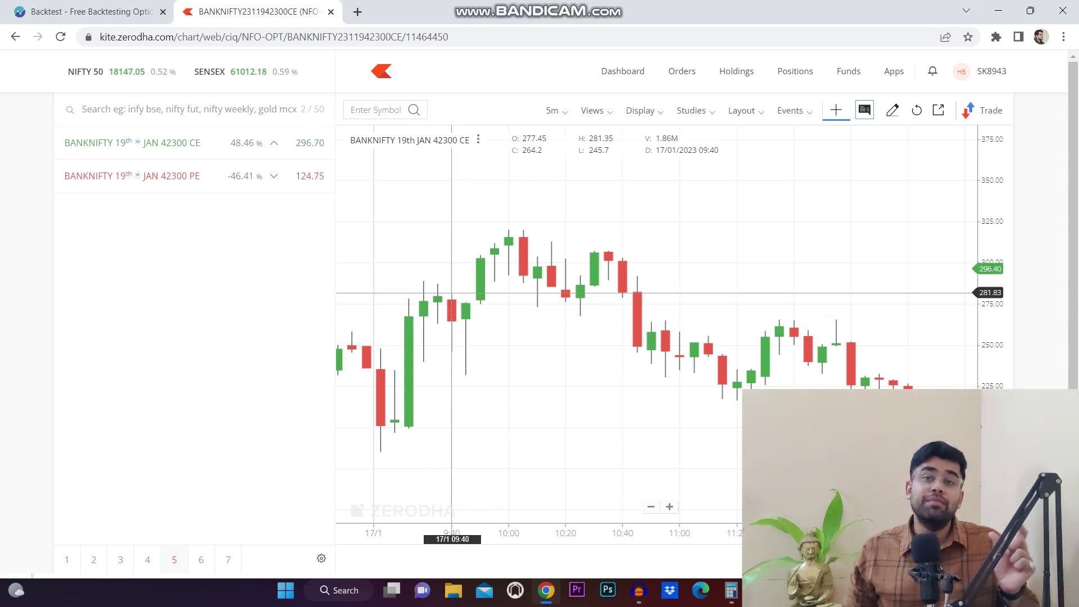
{"action": "left_click", "coordinate": [651, 507]}
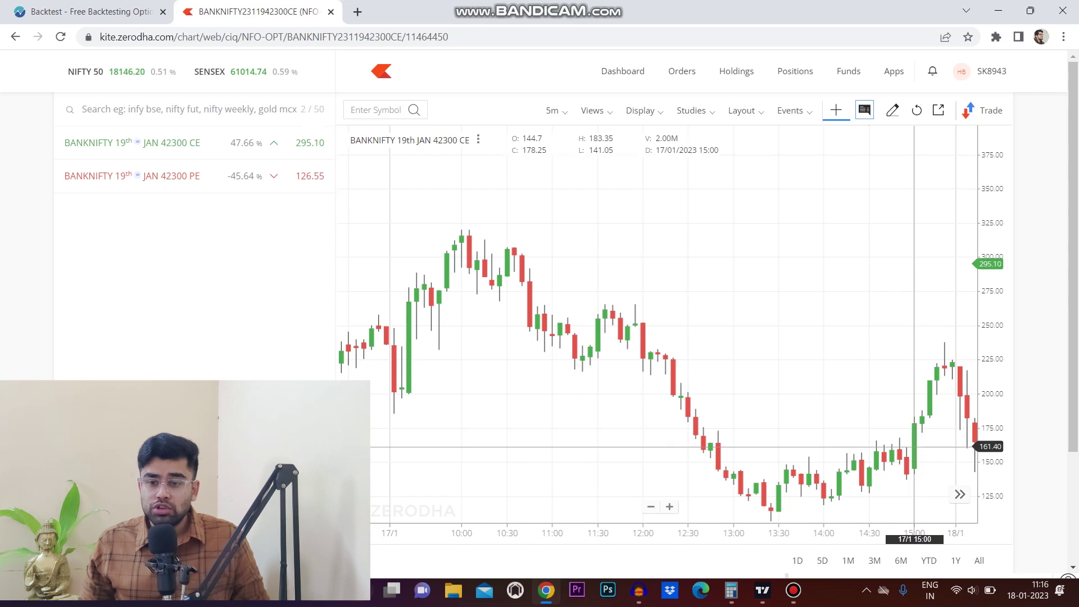
{"action": "scroll", "coordinate": [914, 447], "scroll_direction": "up", "scroll_amount": 5}
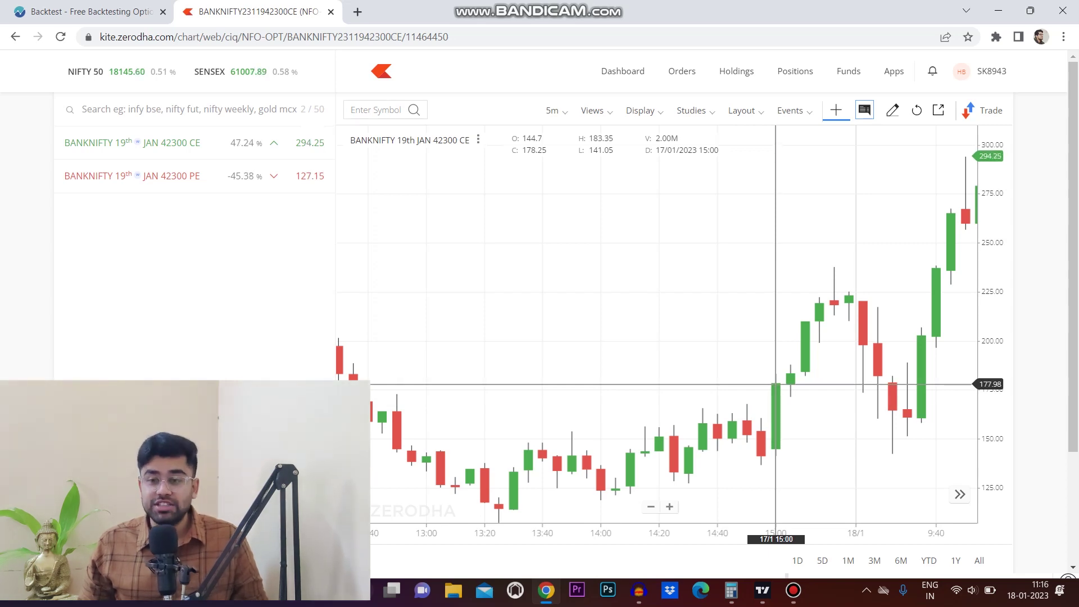
{"action": "scroll", "coordinate": [776, 385], "scroll_direction": "down", "scroll_amount": 4}
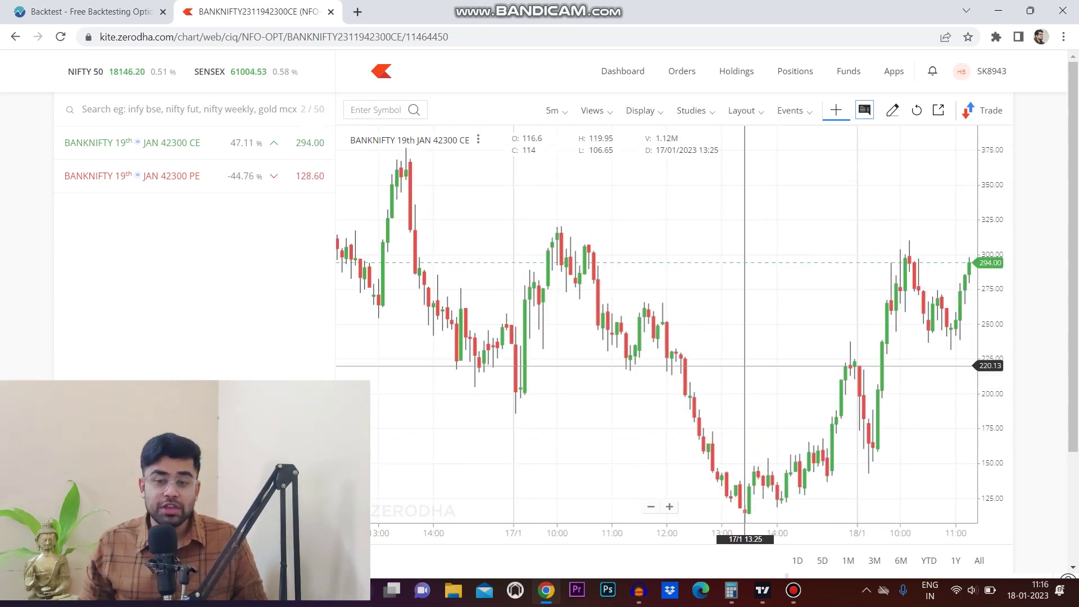
{"action": "scroll", "coordinate": [618, 337], "scroll_direction": "left", "scroll_amount": 5}
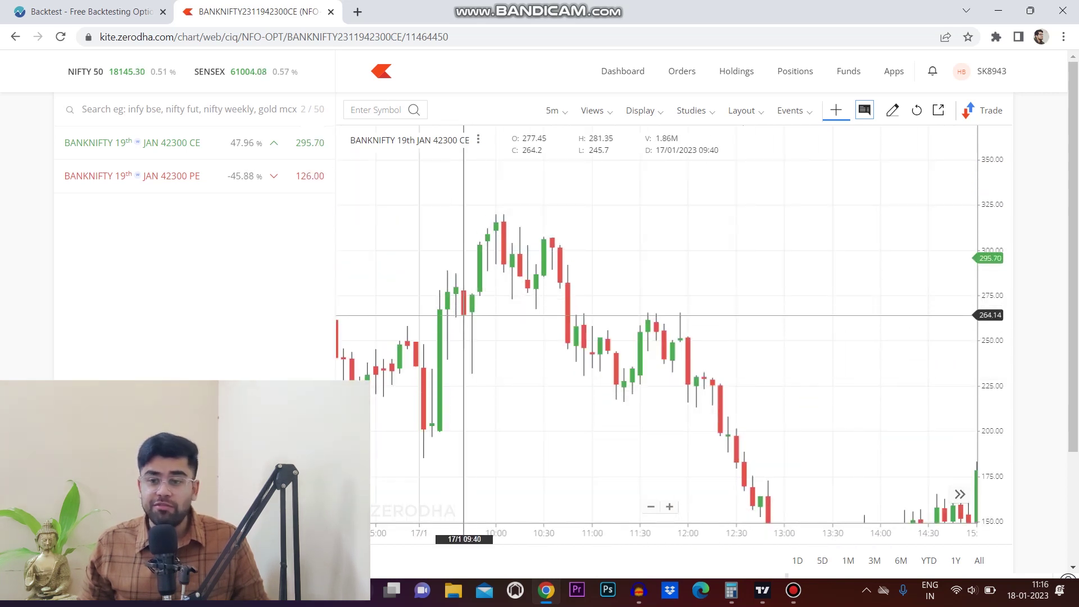
{"action": "left_click_drag", "start_coordinate": [561, 365], "coordinate": [429, 365]}
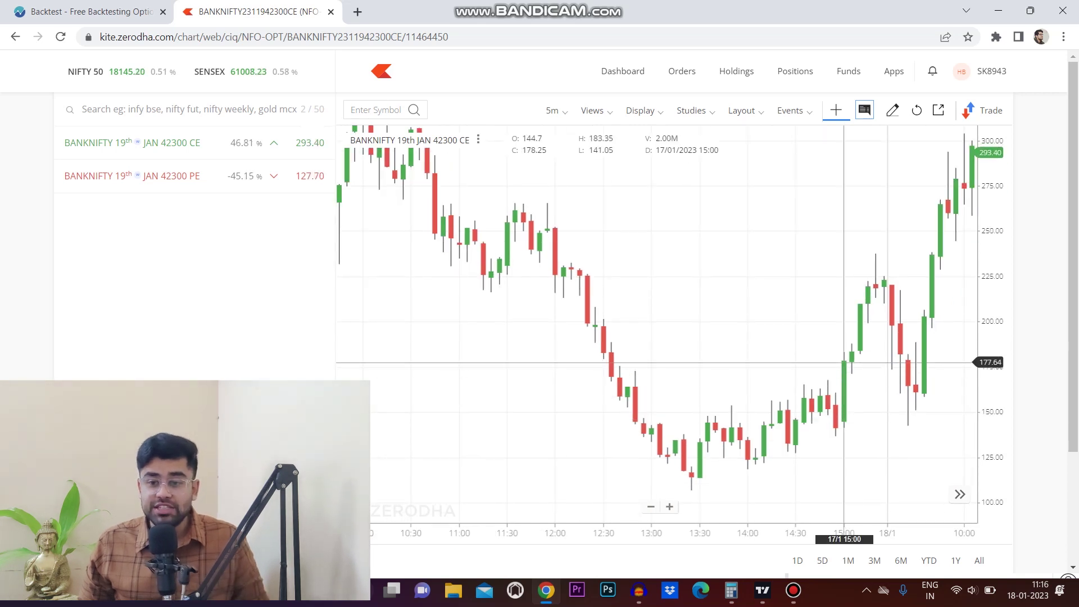
{"action": "scroll", "coordinate": [844, 363], "scroll_direction": "left", "scroll_amount": 5}
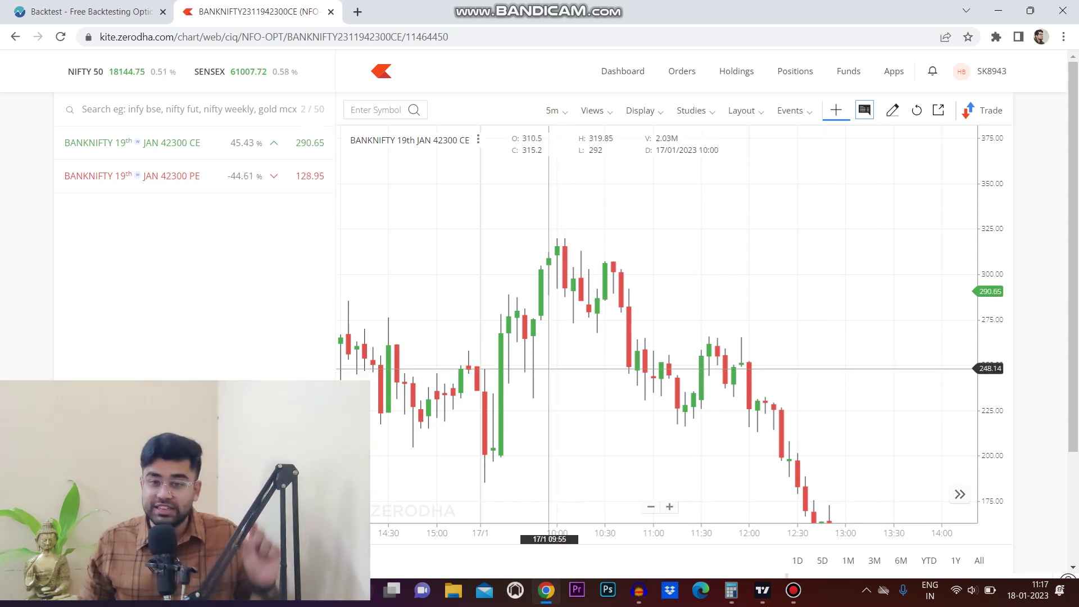
{"action": "scroll", "coordinate": [565, 327], "scroll_direction": "right", "scroll_amount": 5}
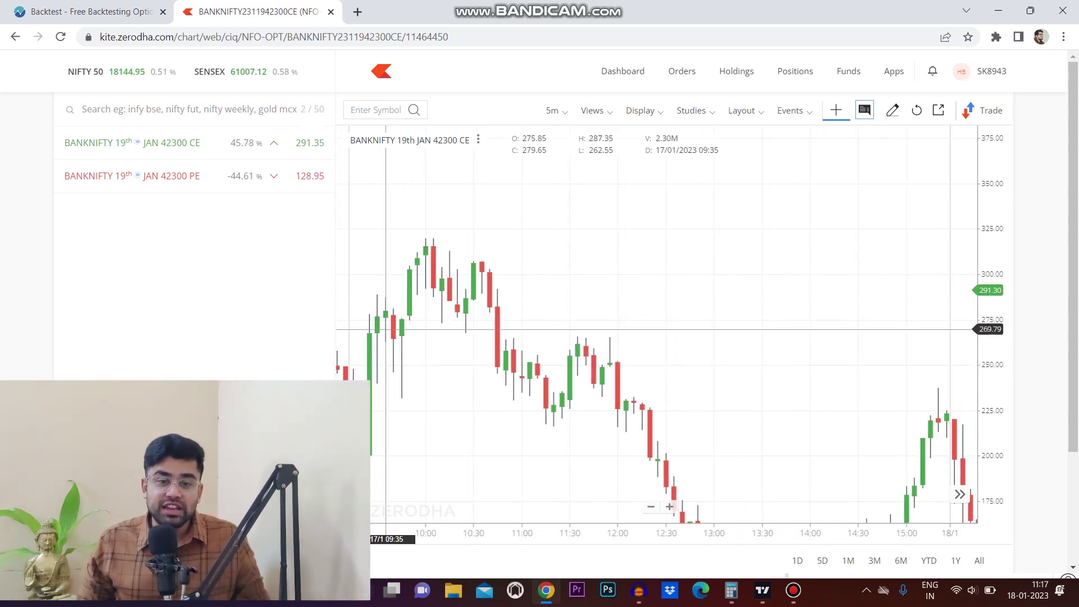
{"action": "scroll", "coordinate": [386, 332], "scroll_direction": "right", "scroll_amount": 5}
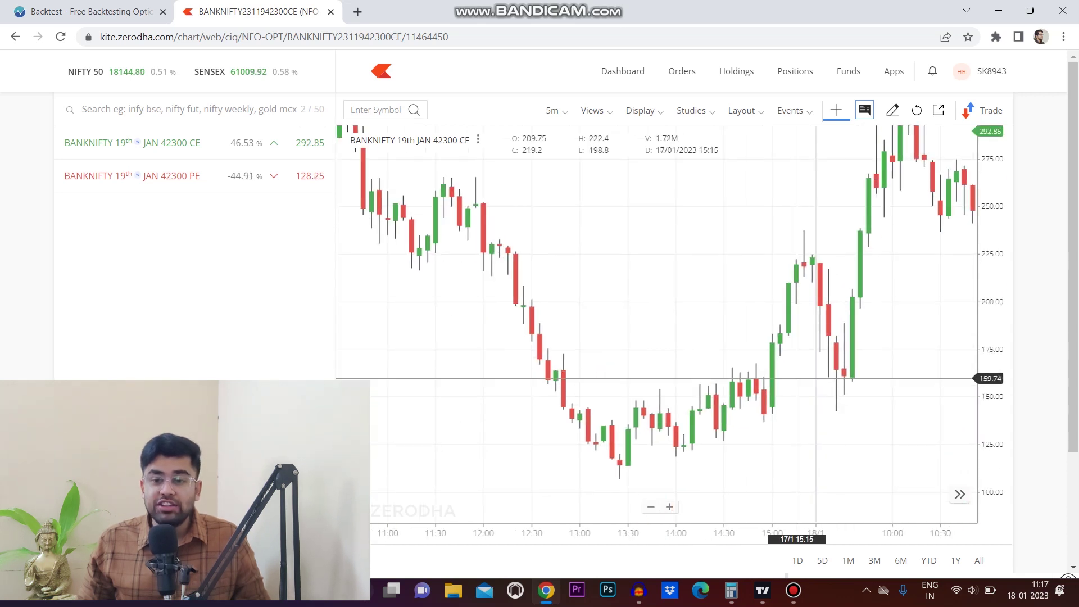
{"action": "scroll", "coordinate": [779, 340], "scroll_direction": "left", "scroll_amount": 5}
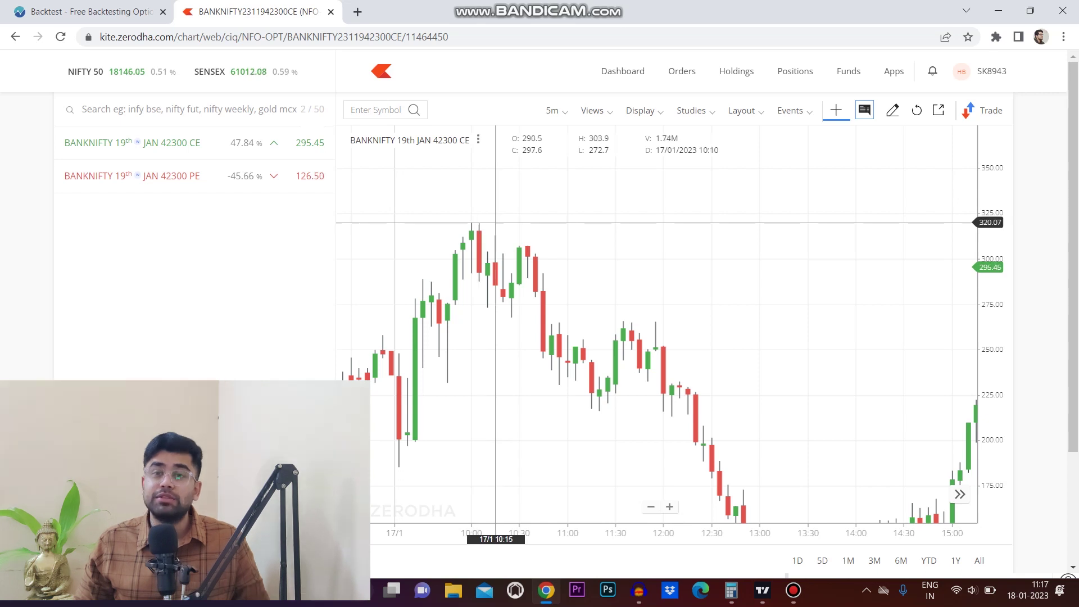
{"action": "left_click_drag", "start_coordinate": [783, 337], "coordinate": [652, 337]}
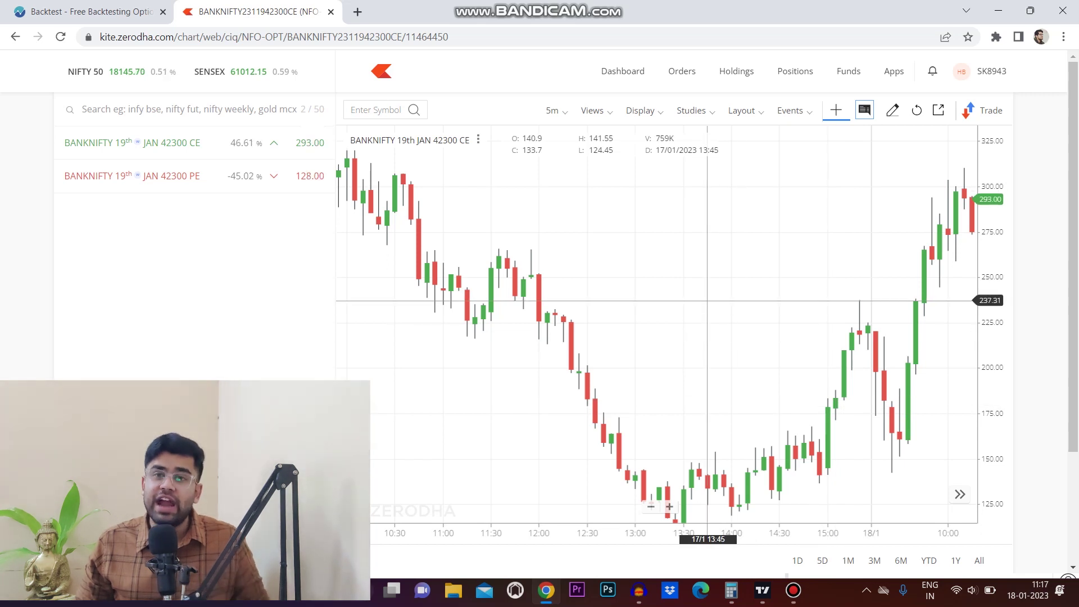
{"action": "scroll", "coordinate": [696, 304], "scroll_direction": "left", "scroll_amount": 5}
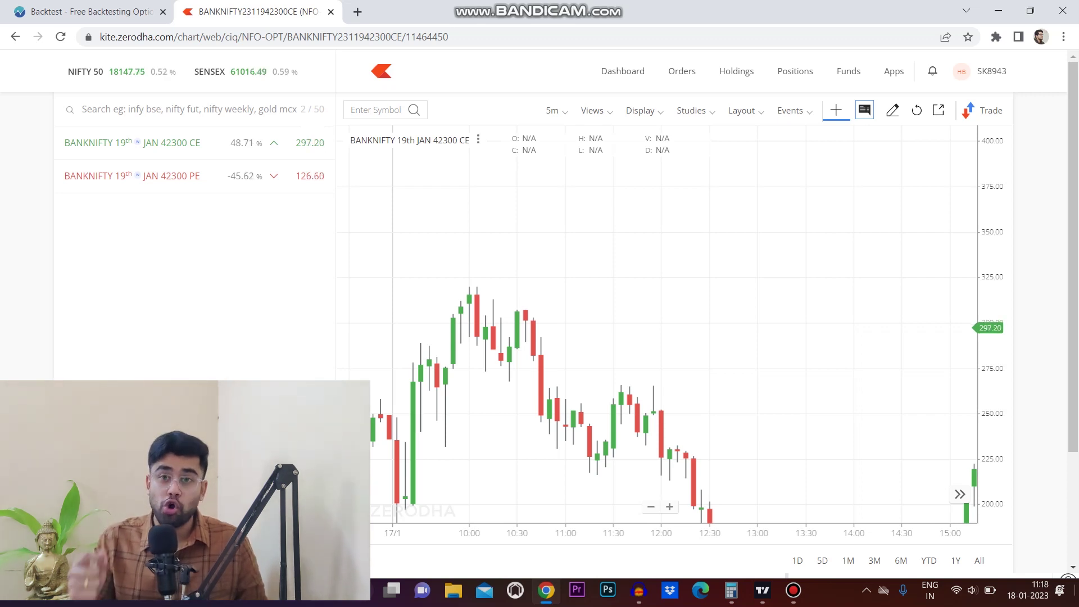
{"action": "left_click_drag", "start_coordinate": [910, 407], "coordinate": [864, 408]}
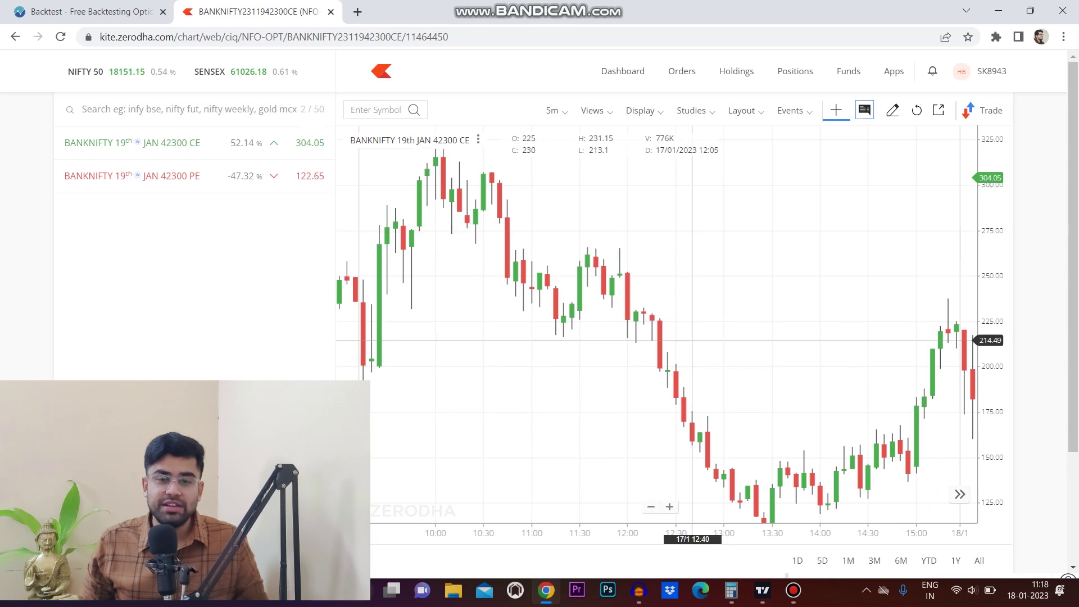
- Check the 17 January price movement on the Bank Nifty index chart in TradingView and return to the Kite option chart
{"action": "key", "text": "alt+Tab"}
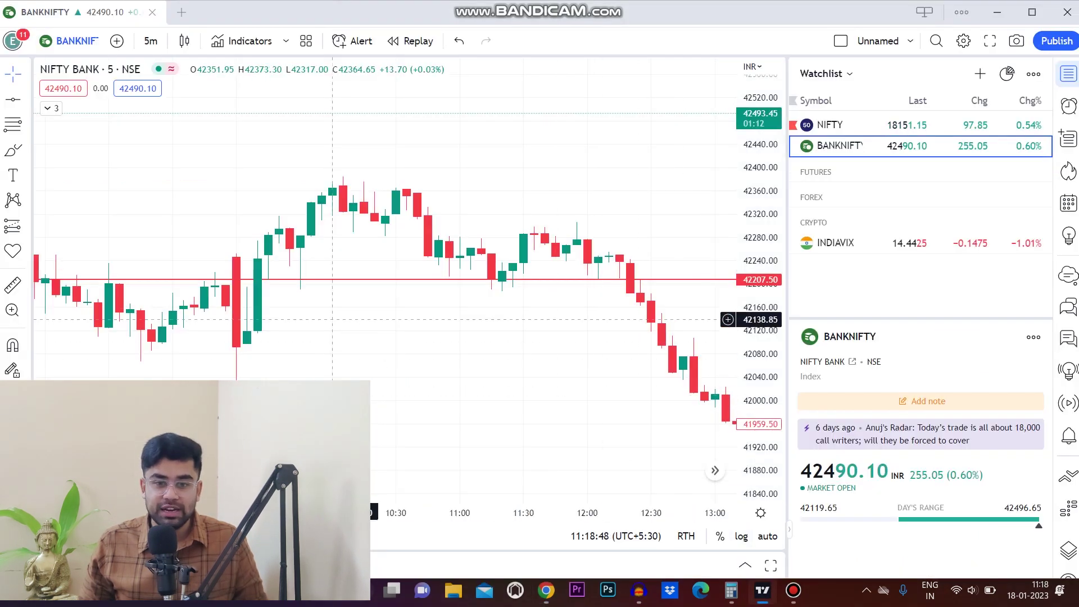
{"action": "left_click_drag", "start_coordinate": [584, 365], "coordinate": [572, 386]}
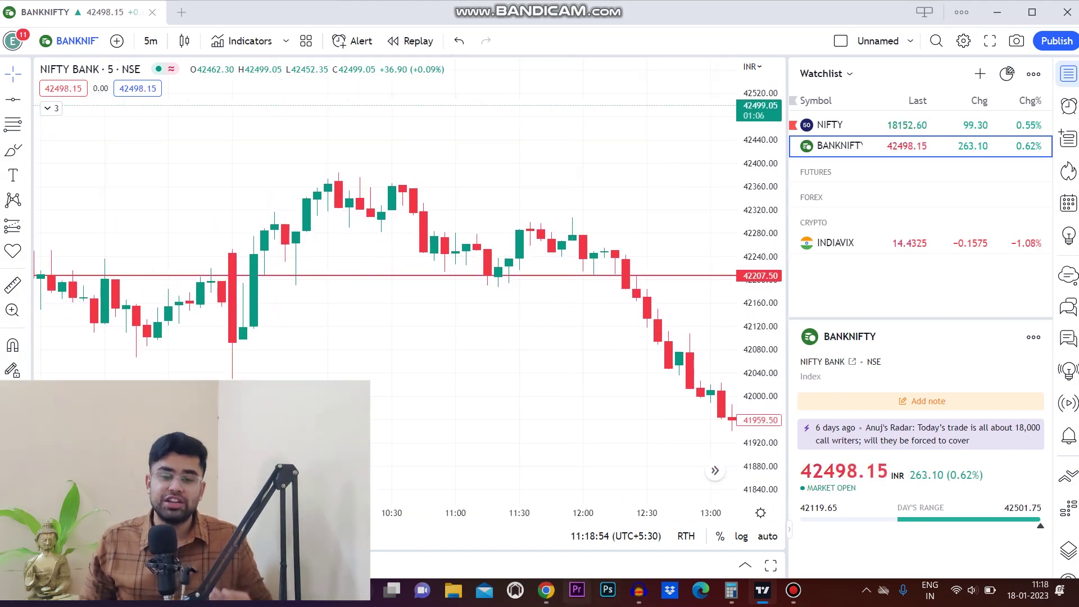
{"action": "key", "text": "alt+Tab"}
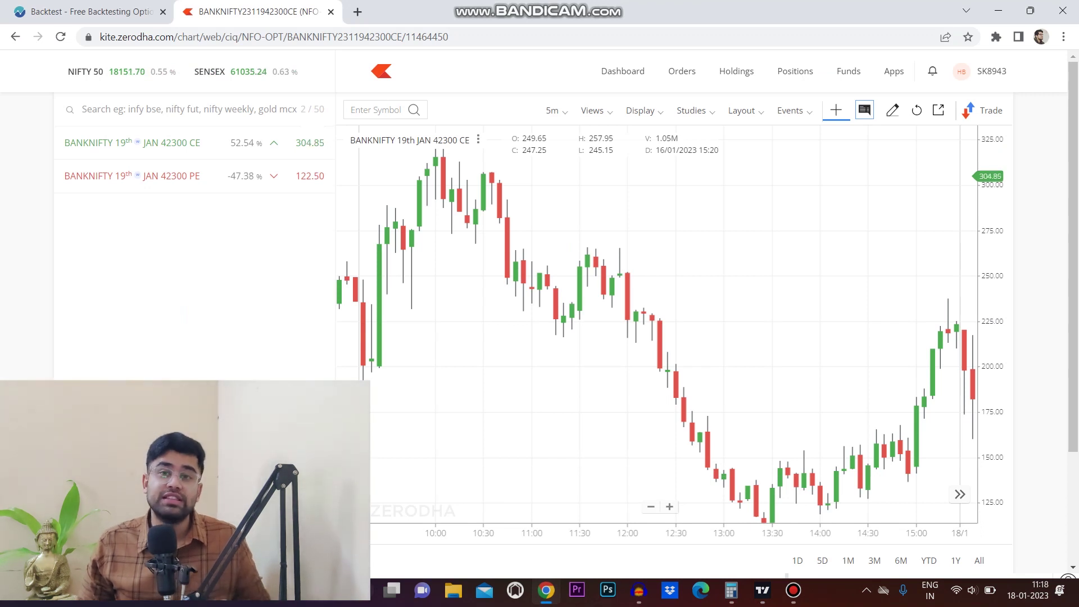
- Open the BANKNIFTY 19th JAN 42300 PE chart and examine its 17 January candles from 09:40 through the afternoon
{"action": "left_click", "coordinate": [248, 174]}
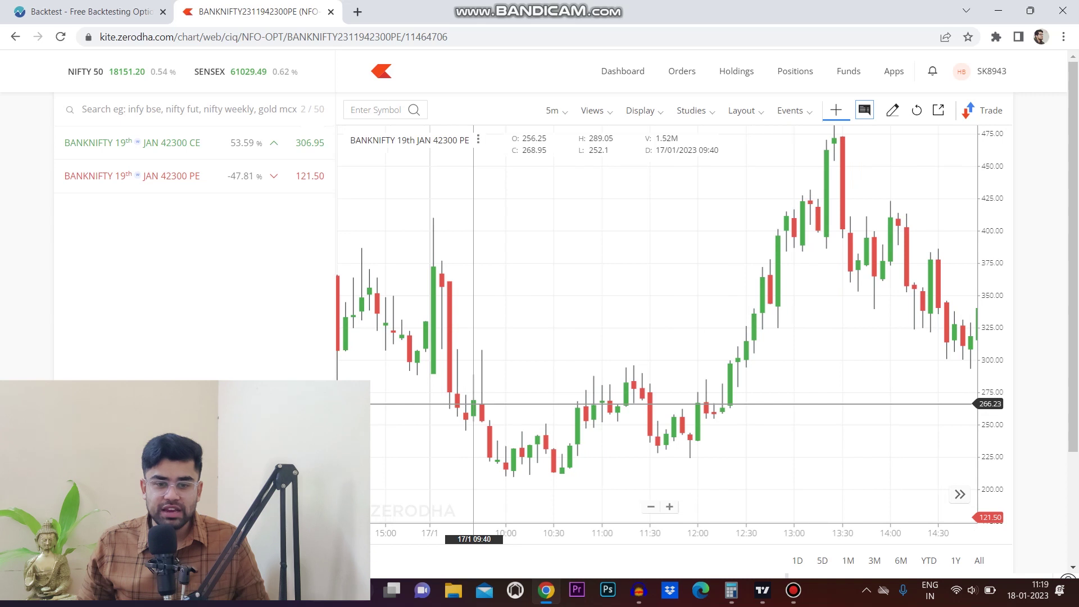
{"action": "scroll", "coordinate": [474, 404], "scroll_direction": "up", "scroll_amount": 3}
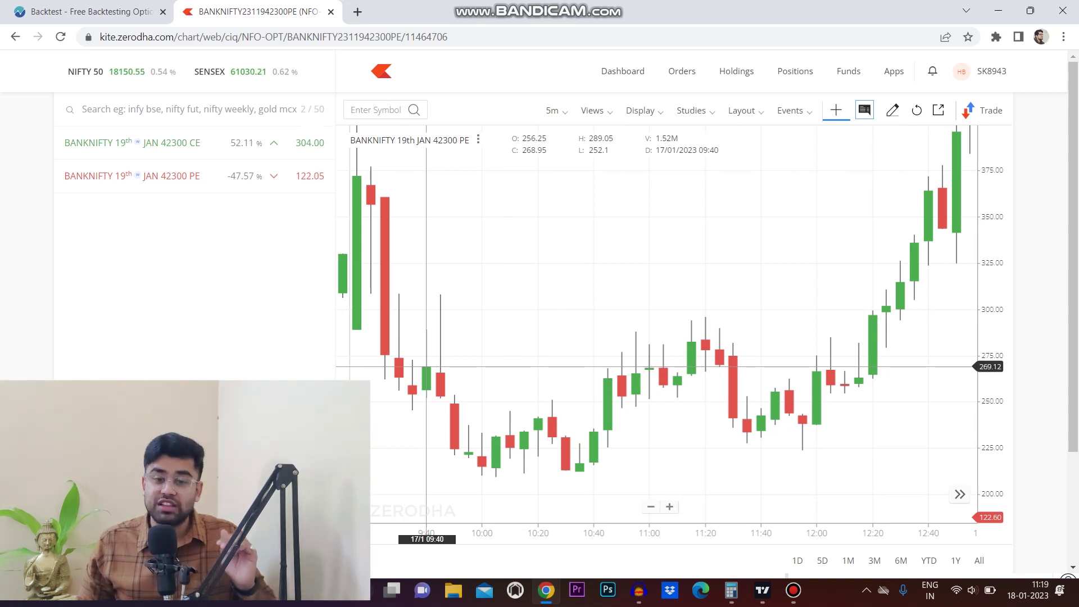
{"action": "left_click_drag", "start_coordinate": [844, 429], "coordinate": [376, 428]}
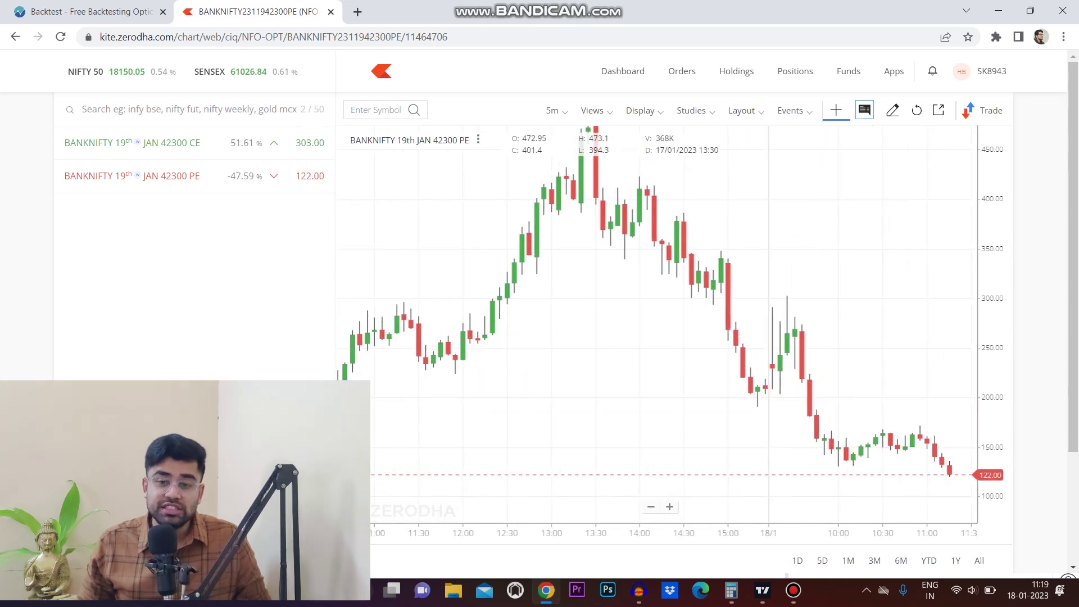
{"action": "left_click_drag", "start_coordinate": [599, 309], "coordinate": [609, 413]}
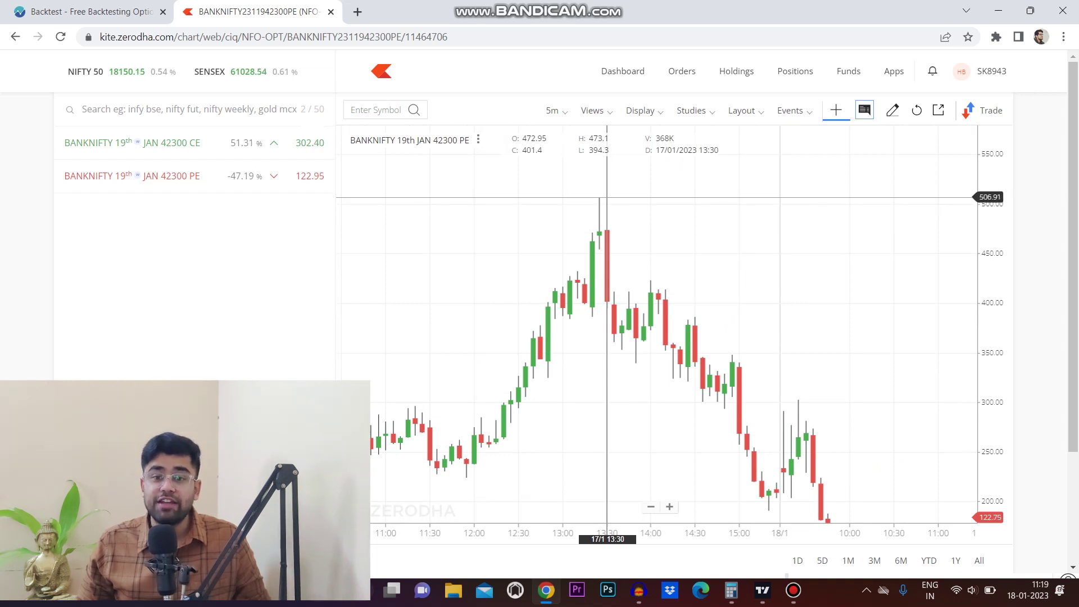
{"action": "left_click_drag", "start_coordinate": [607, 198], "coordinate": [529, 202]}
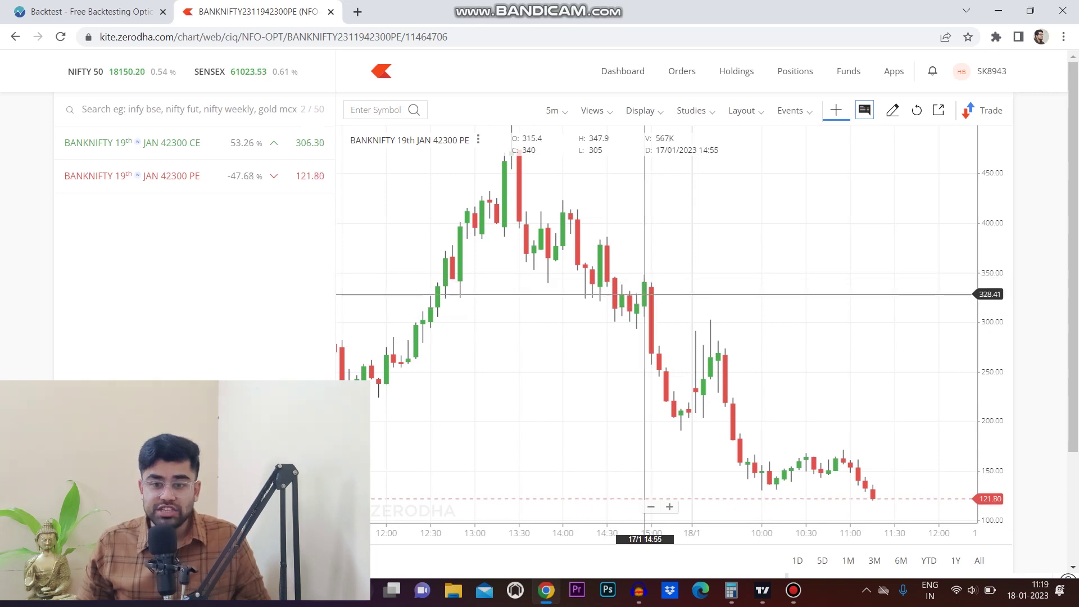
- Inspect the 42300 PE chart's 13:25 peak and 14:55 candle on 17 January, and compare with the Bank Nifty index chart in TradingView
{"action": "scroll", "coordinate": [644, 294], "scroll_direction": "up", "scroll_amount": 5}
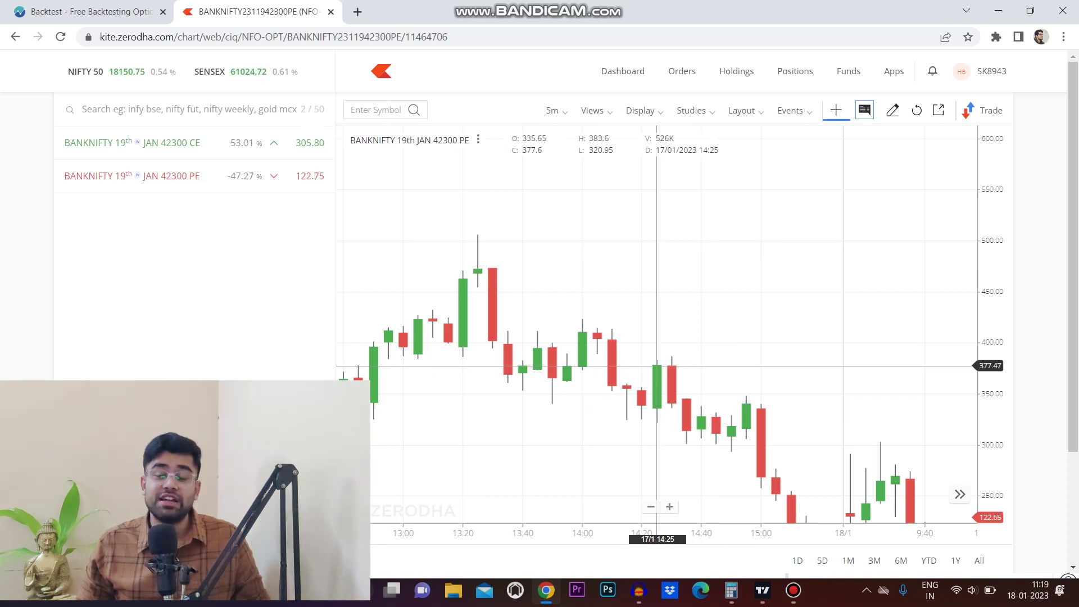
{"action": "scroll", "coordinate": [657, 365], "scroll_direction": "down", "scroll_amount": 3}
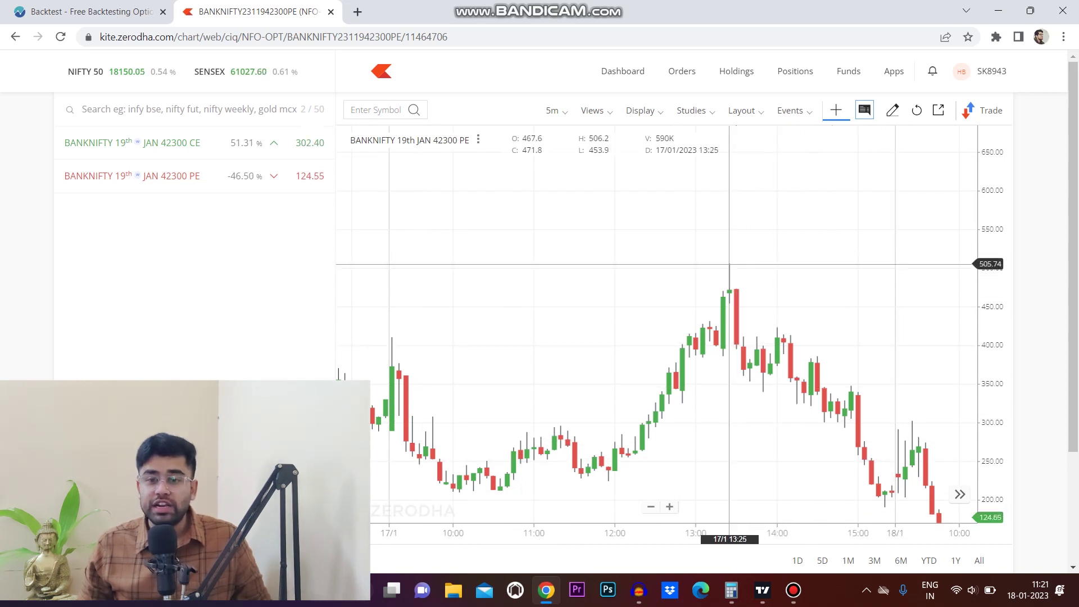
{"action": "left_click_drag", "start_coordinate": [730, 264], "coordinate": [596, 263]}
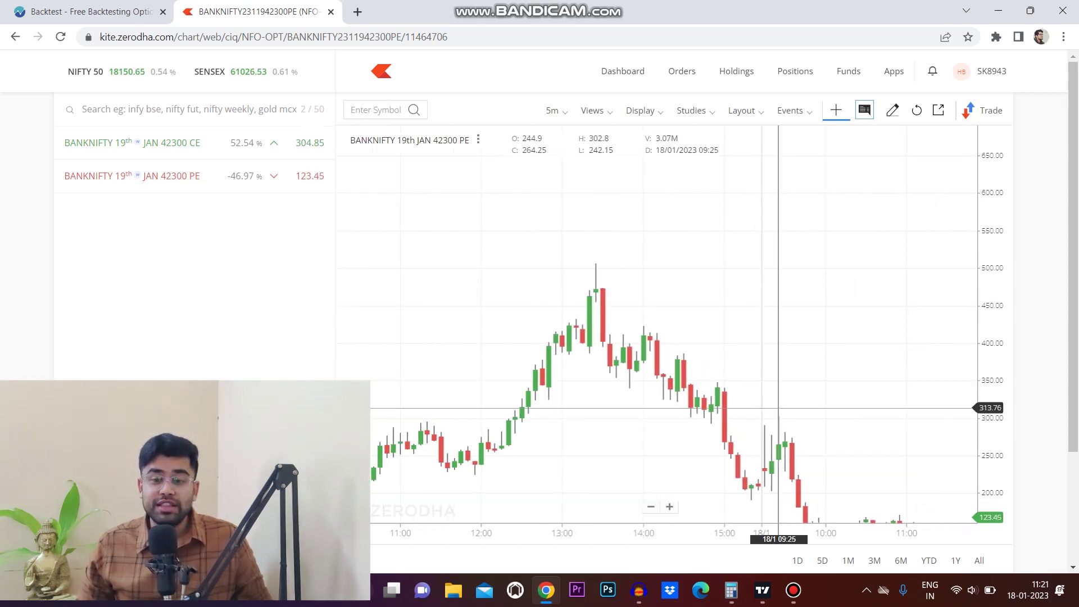
{"action": "scroll", "coordinate": [731, 412], "scroll_direction": "up", "scroll_amount": 3}
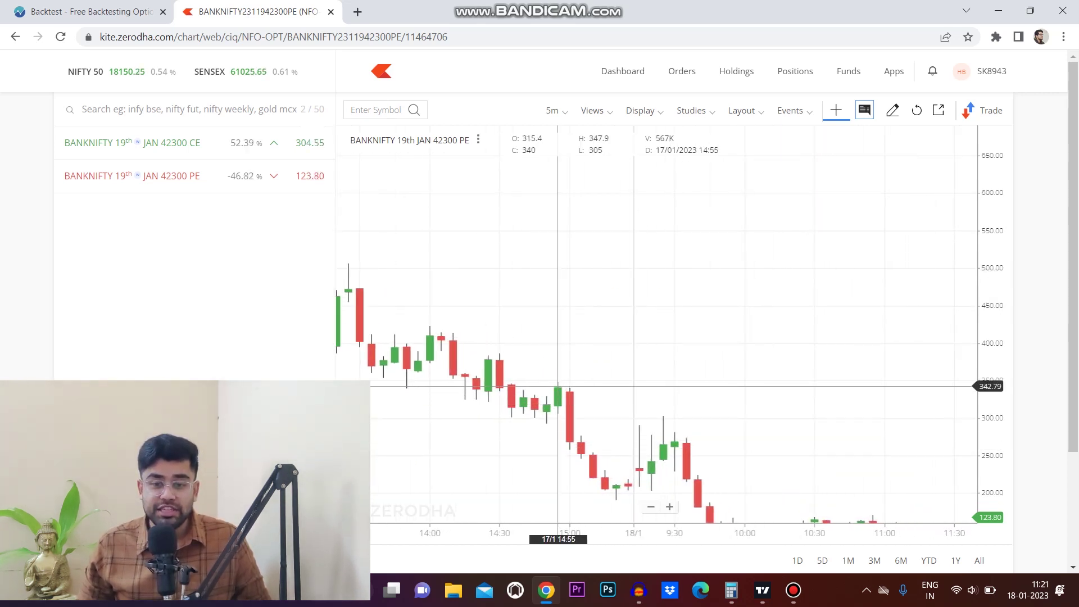
{"action": "scroll", "coordinate": [591, 394], "scroll_direction": "down", "scroll_amount": 3}
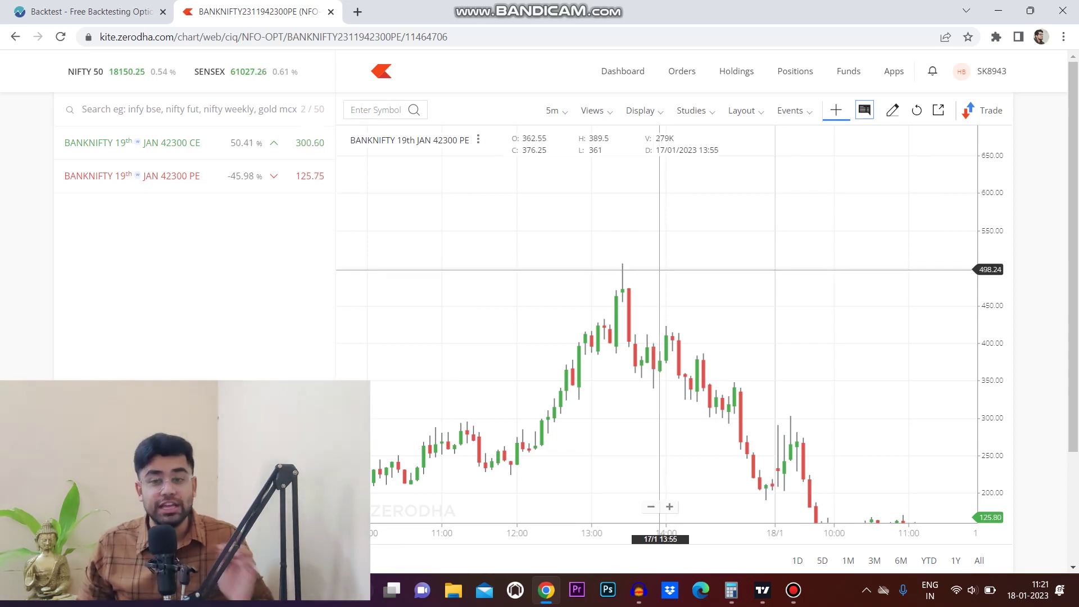
{"action": "key", "text": "alt+Tab"}
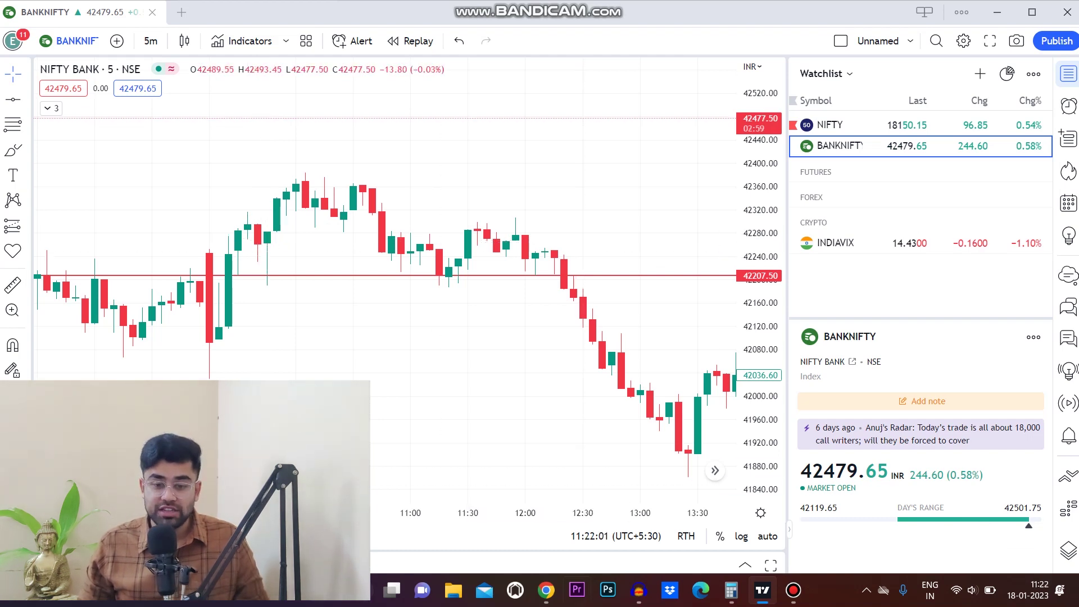
{"action": "left_click", "coordinate": [546, 590]}
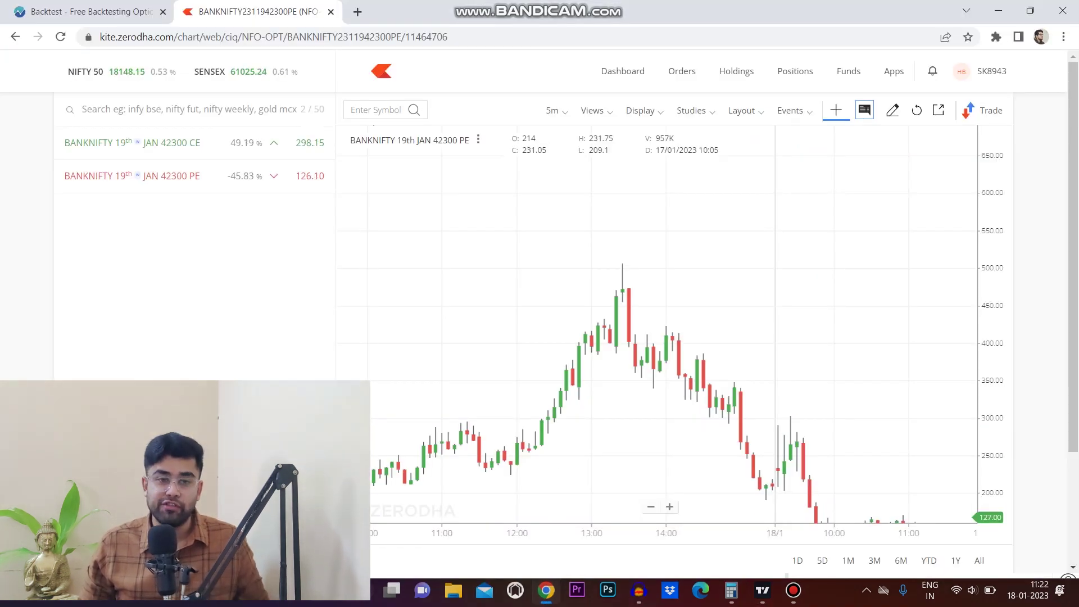
- Switch to the AlgoTest backtest and review its call and put legs, overall strategy settings and date range
{"action": "mouse_move", "coordinate": [247, 142]}
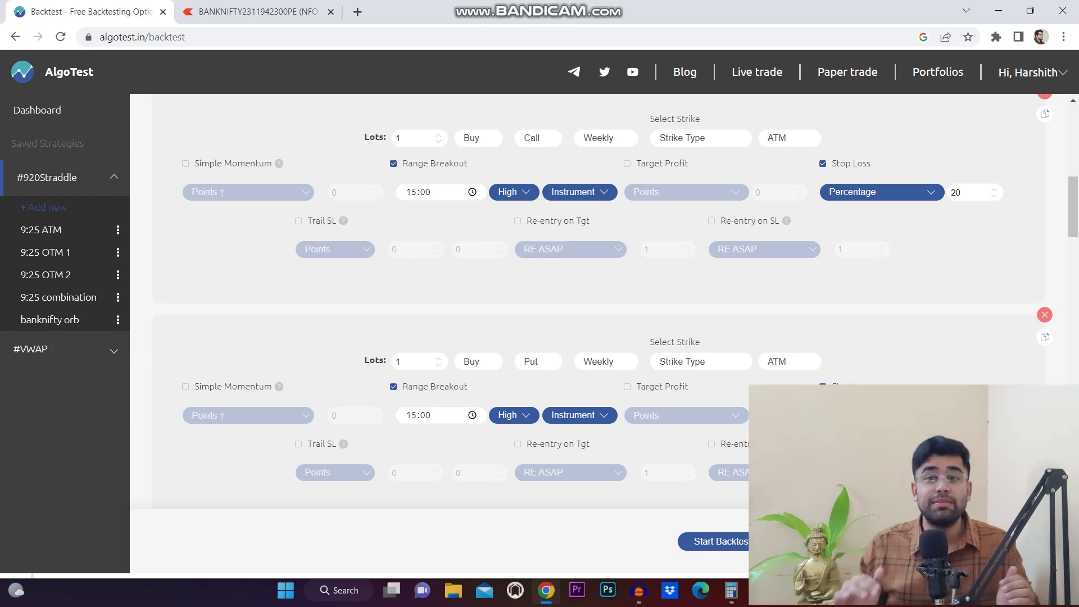
{"action": "scroll", "coordinate": [596, 304], "scroll_direction": "up", "scroll_amount": 6}
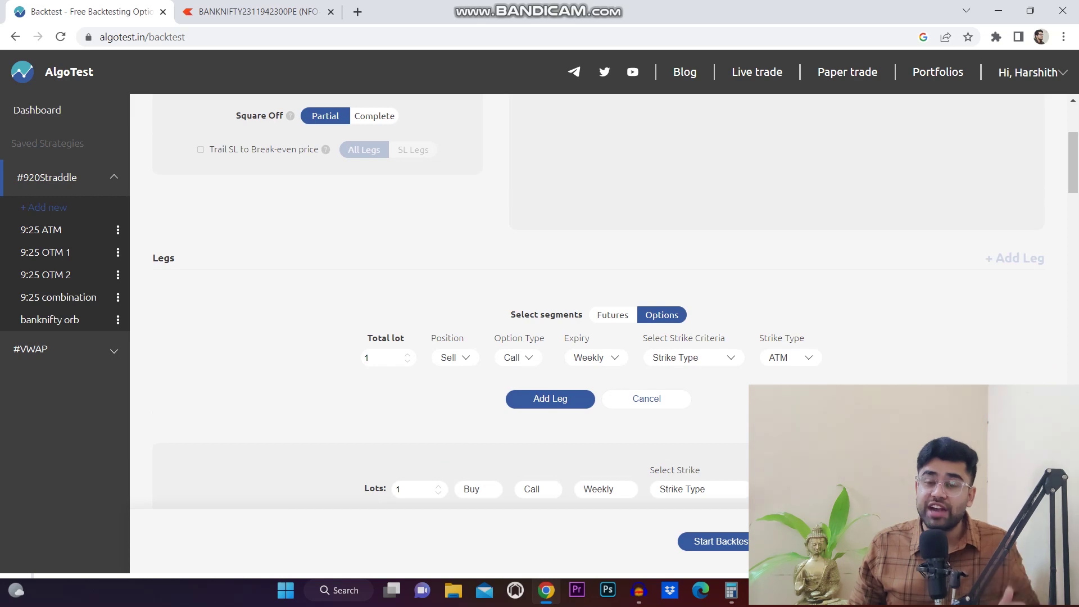
{"action": "scroll", "coordinate": [596, 304], "scroll_direction": "down", "scroll_amount": 6}
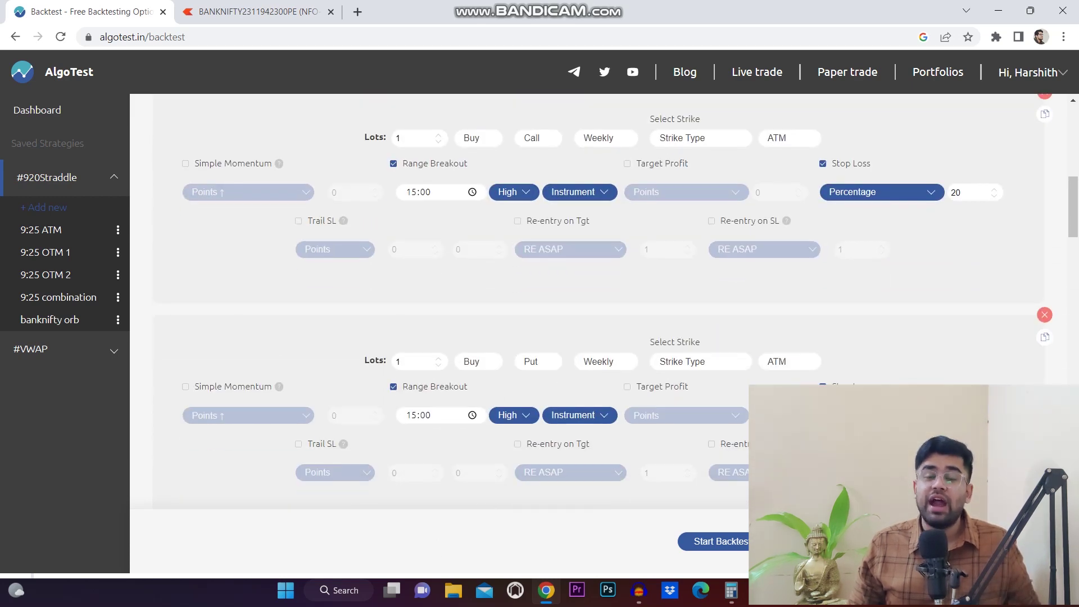
{"action": "scroll", "coordinate": [596, 304], "scroll_direction": "down", "scroll_amount": 15}
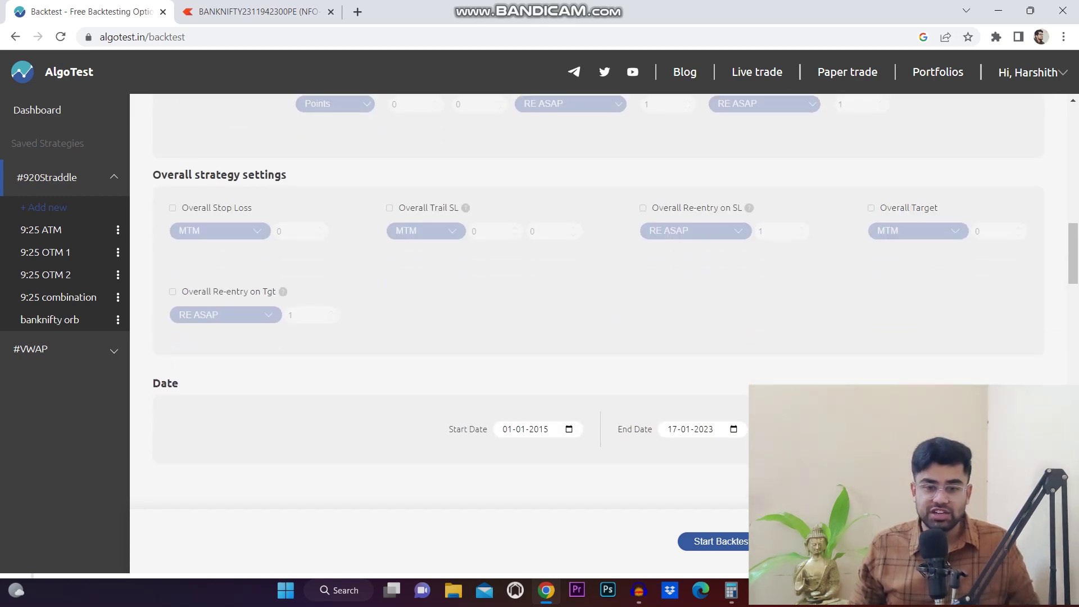
- Examine the monthly and yearly returns from 2017 to 2022, the drawdown chart and the overall stats for all weekdays
{"action": "scroll", "coordinate": [596, 304], "scroll_direction": "down", "scroll_amount": 9}
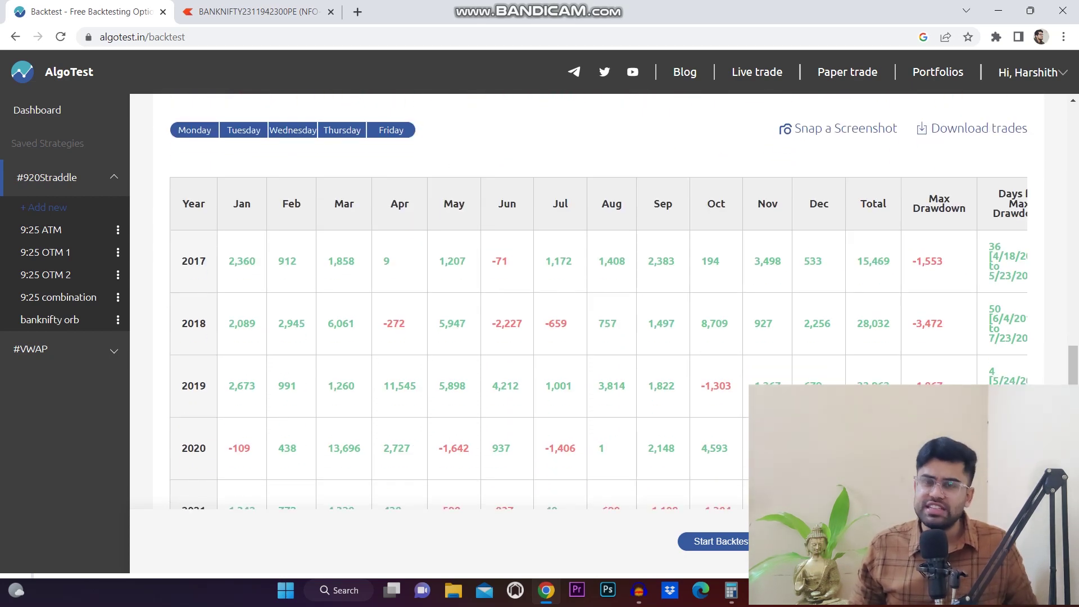
{"action": "scroll", "coordinate": [596, 304], "scroll_direction": "down", "scroll_amount": 3}
{"action": "scroll", "coordinate": [596, 304], "scroll_direction": "up", "scroll_amount": 2}
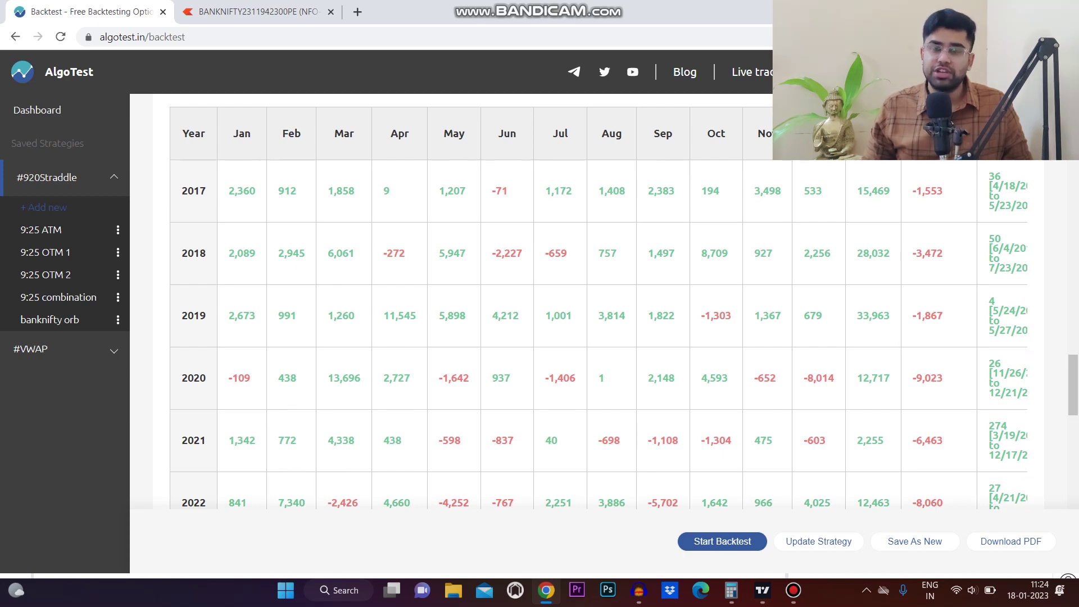
{"action": "scroll", "coordinate": [596, 303], "scroll_direction": "down", "scroll_amount": 3}
{"action": "scroll", "coordinate": [1020, 197], "scroll_direction": "down", "scroll_amount": 7}
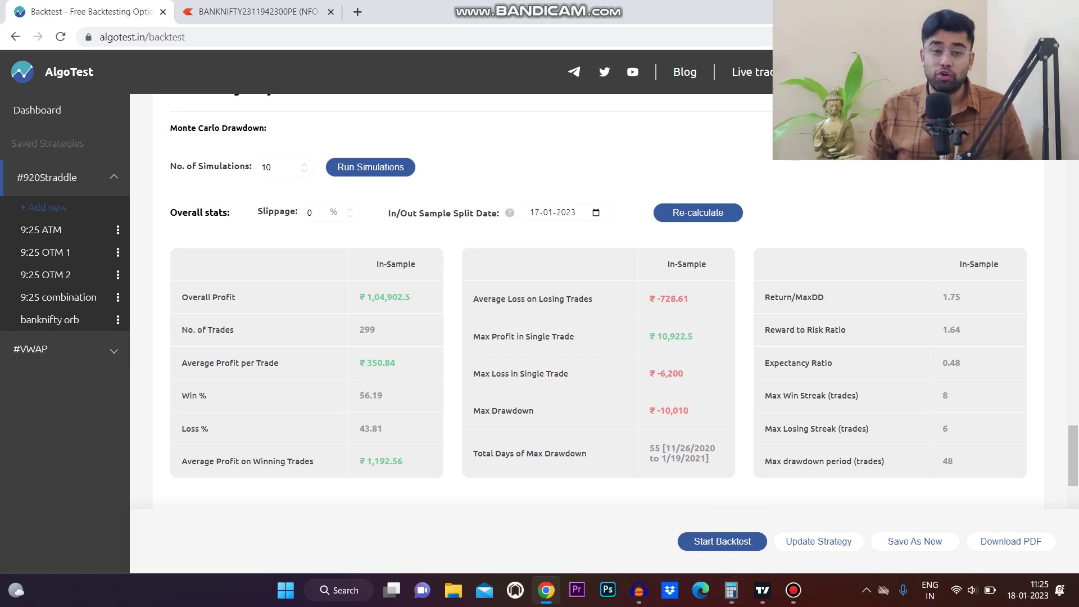
{"action": "scroll", "coordinate": [599, 301], "scroll_direction": "up", "scroll_amount": 10}
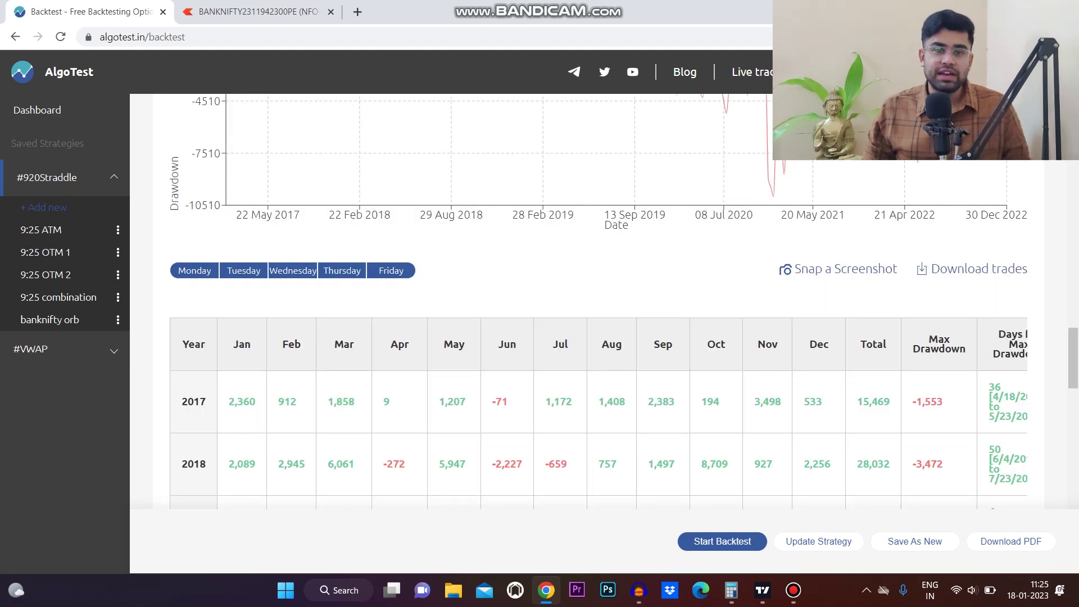
{"action": "scroll", "coordinate": [1020, 407], "scroll_direction": "down", "scroll_amount": 9}
{"action": "scroll", "coordinate": [1020, 407], "scroll_direction": "up", "scroll_amount": 5}
{"action": "scroll", "coordinate": [1020, 407], "scroll_direction": "down", "scroll_amount": 6}
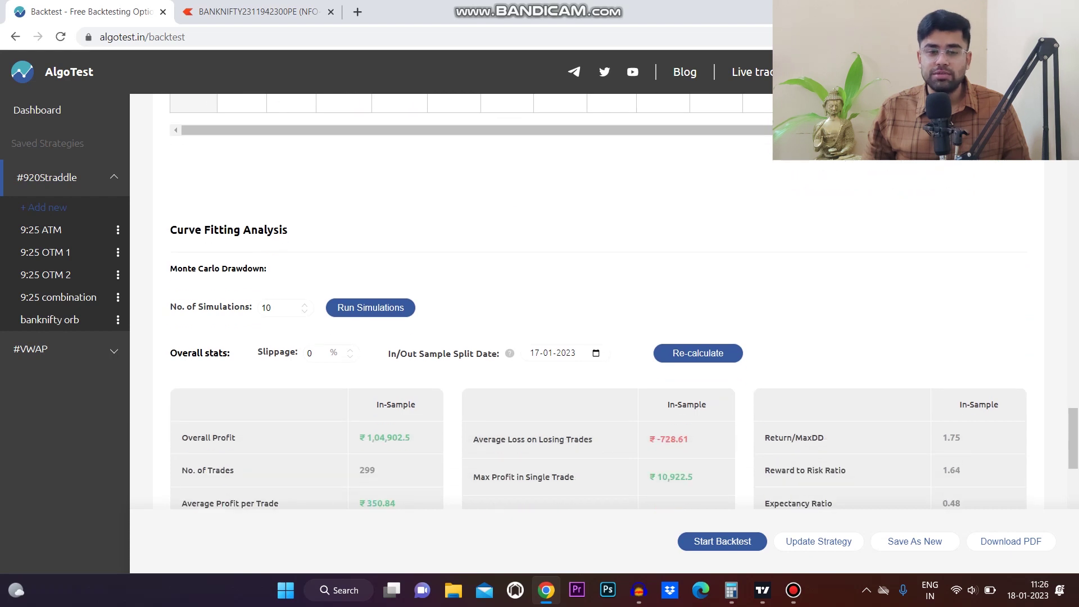
{"action": "scroll", "coordinate": [599, 314], "scroll_direction": "down", "scroll_amount": 3}
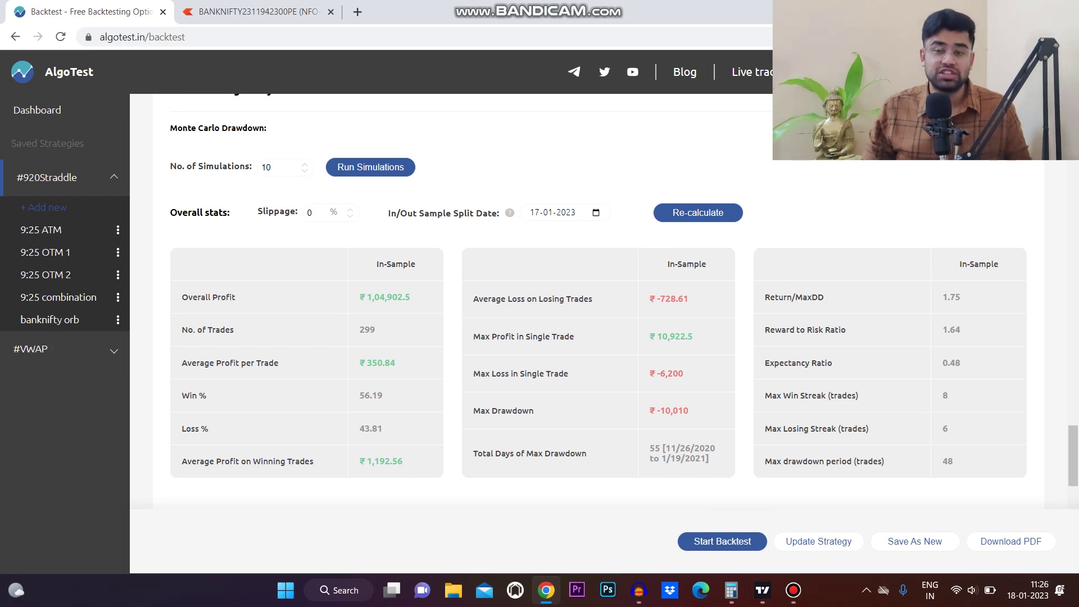
- Exclude Monday from the backtest results and check the overall stats for the remaining weekdays
{"action": "scroll", "coordinate": [598, 302], "scroll_direction": "up", "scroll_amount": 10}
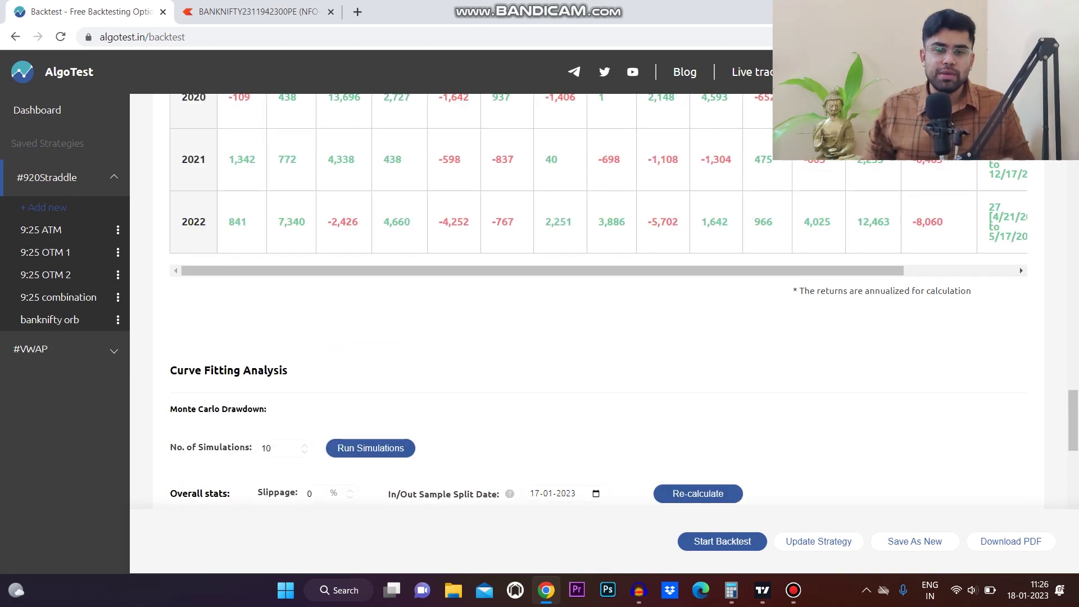
{"action": "scroll", "coordinate": [599, 302], "scroll_direction": "up", "scroll_amount": 1}
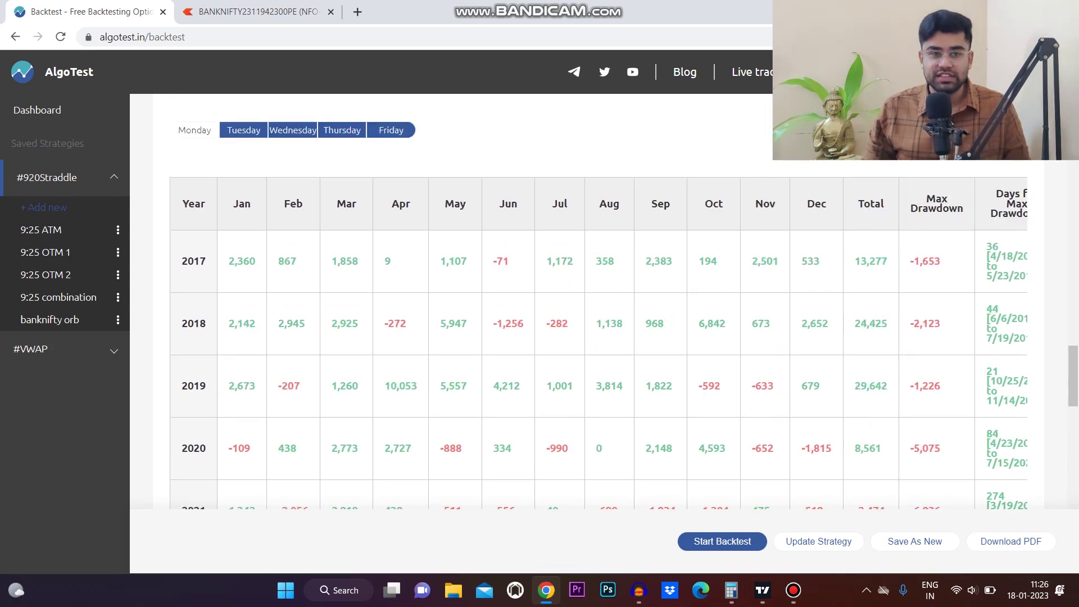
{"action": "scroll", "coordinate": [599, 302], "scroll_direction": "down", "scroll_amount": 10}
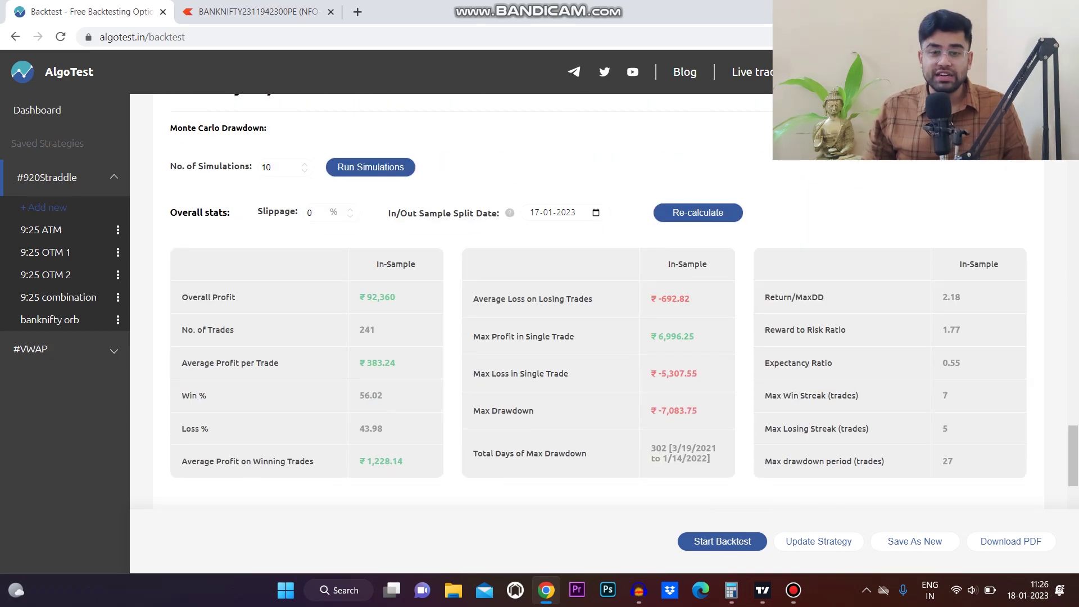
{"action": "scroll", "coordinate": [598, 302], "scroll_direction": "down", "scroll_amount": 1}
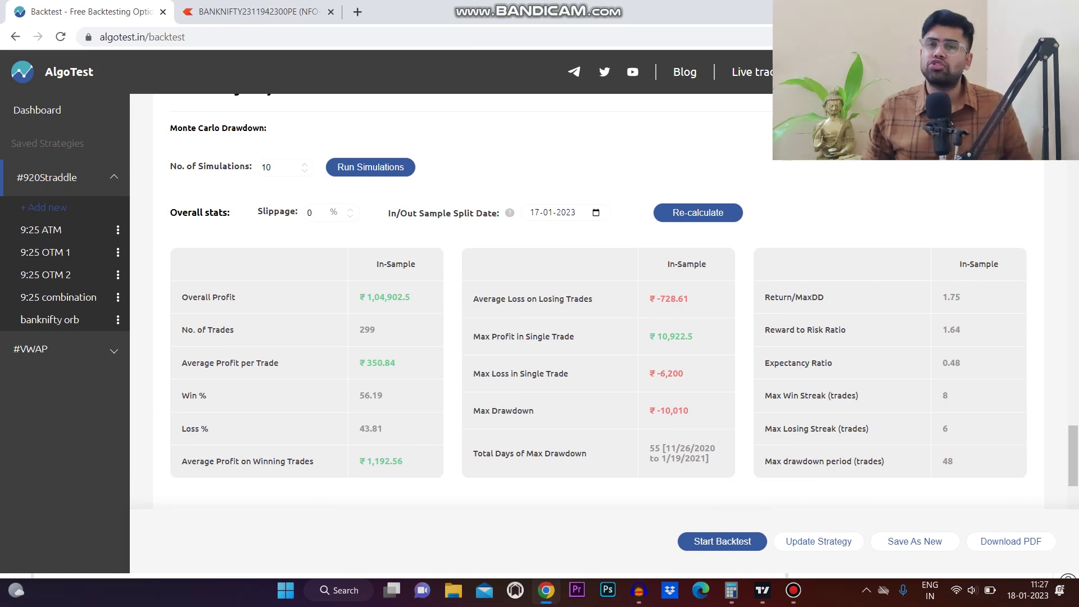
- Set the slippage to 0.5% and recalculate the overall stats with all weekdays included
{"action": "left_click", "coordinate": [317, 212]}
{"action": "type", "text": ".5"}
{"action": "key", "text": "Return"}
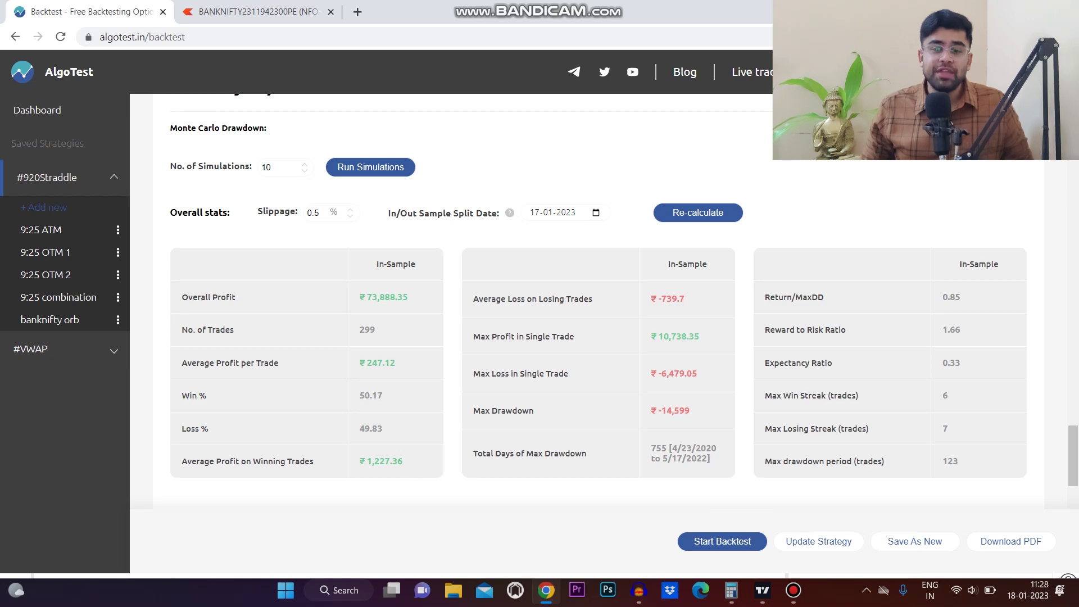
- Exclude Monday from the results with 0.5% slippage applied and check the overall stats
{"action": "scroll", "coordinate": [598, 300], "scroll_direction": "up", "scroll_amount": 15}
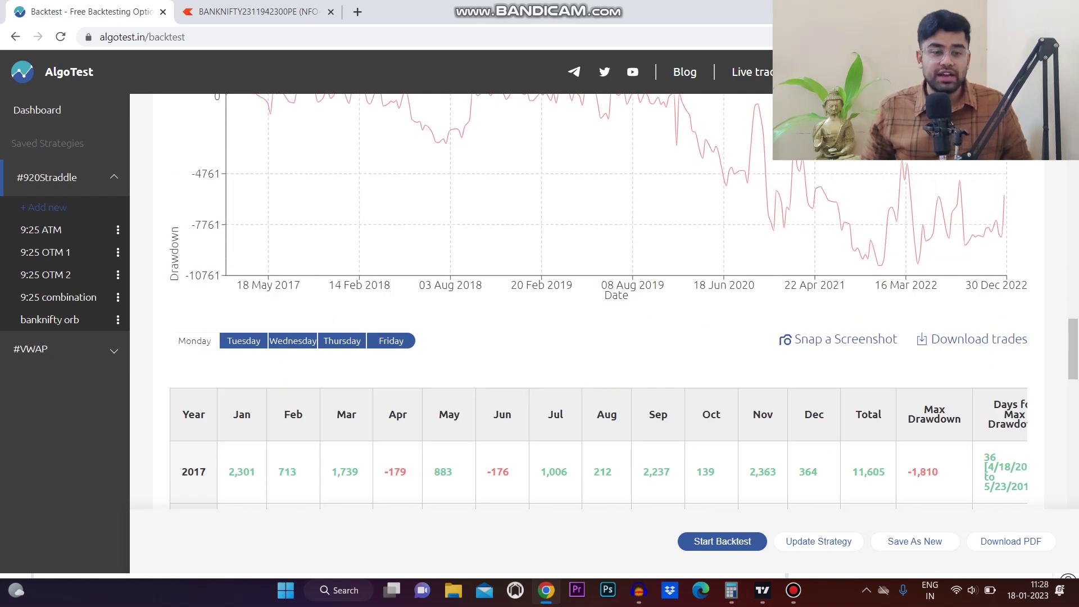
{"action": "scroll", "coordinate": [599, 300], "scroll_direction": "down", "scroll_amount": 15}
{"action": "scroll", "coordinate": [599, 300], "scroll_direction": "down", "scroll_amount": 1}
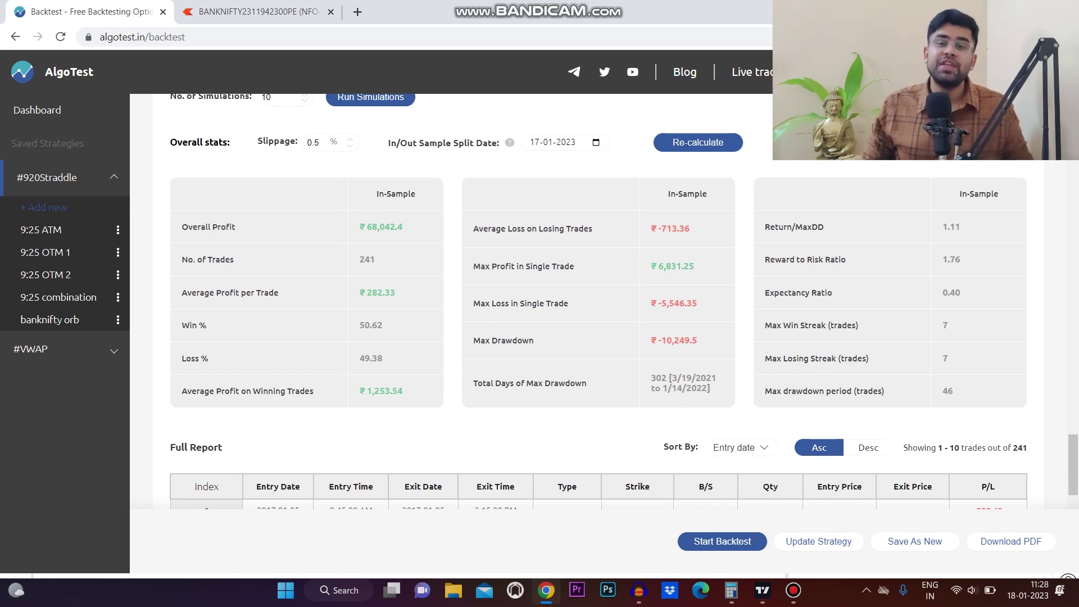
- Include Monday in the results again and recalculate the overall stats with the slippage set to 0%
{"action": "scroll", "coordinate": [605, 301], "scroll_direction": "up", "scroll_amount": 3}
{"action": "scroll", "coordinate": [605, 301], "scroll_direction": "up", "scroll_amount": 5}
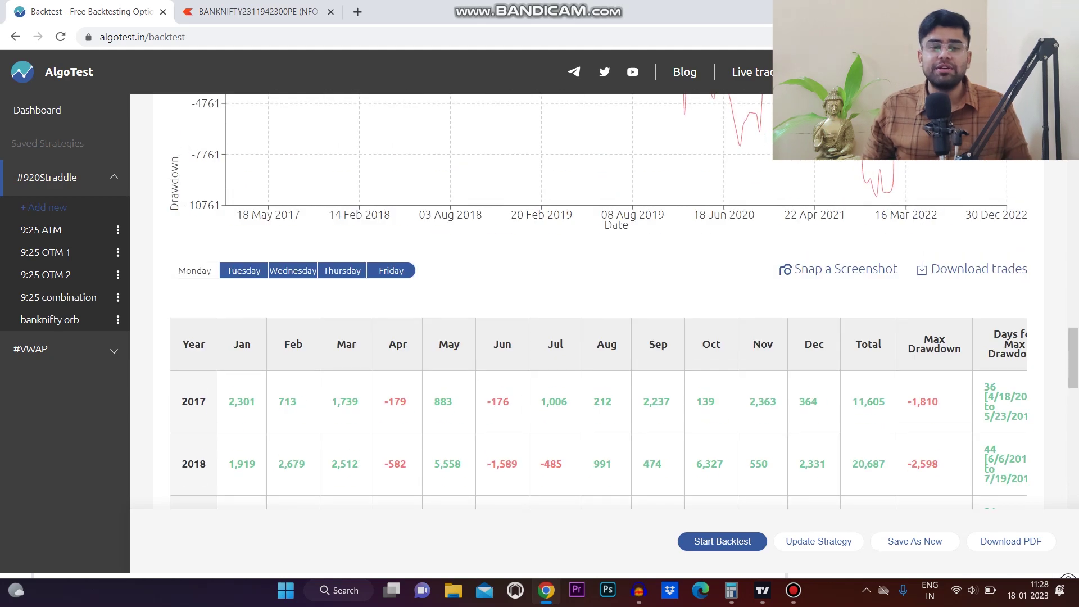
{"action": "scroll", "coordinate": [598, 301], "scroll_direction": "down", "scroll_amount": 10}
{"action": "left_click", "coordinate": [318, 423]}
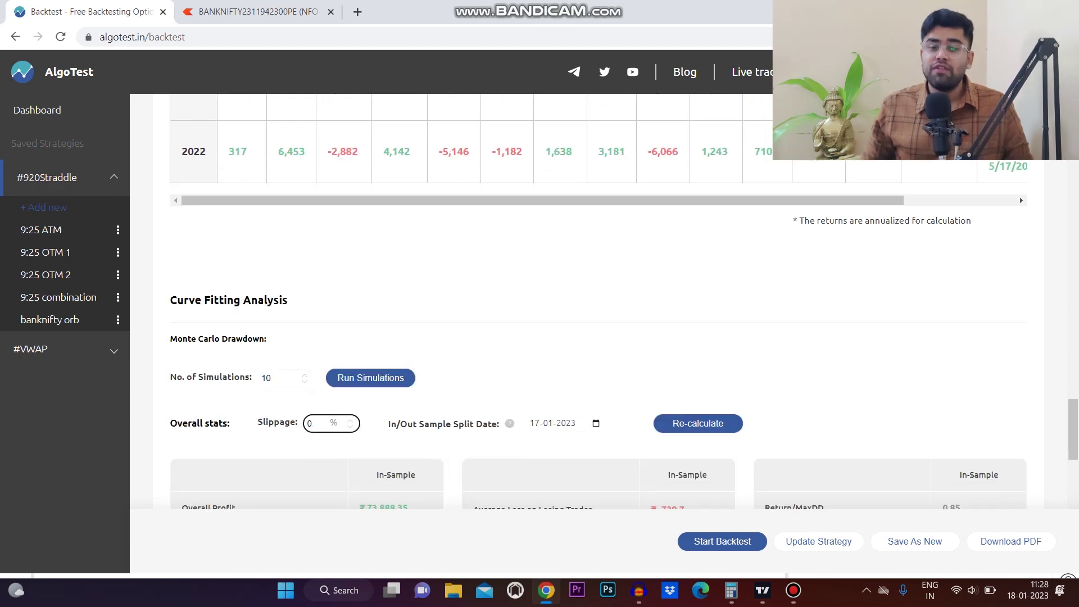
{"action": "key", "text": "Return"}
{"action": "scroll", "coordinate": [599, 301], "scroll_direction": "down", "scroll_amount": 6}
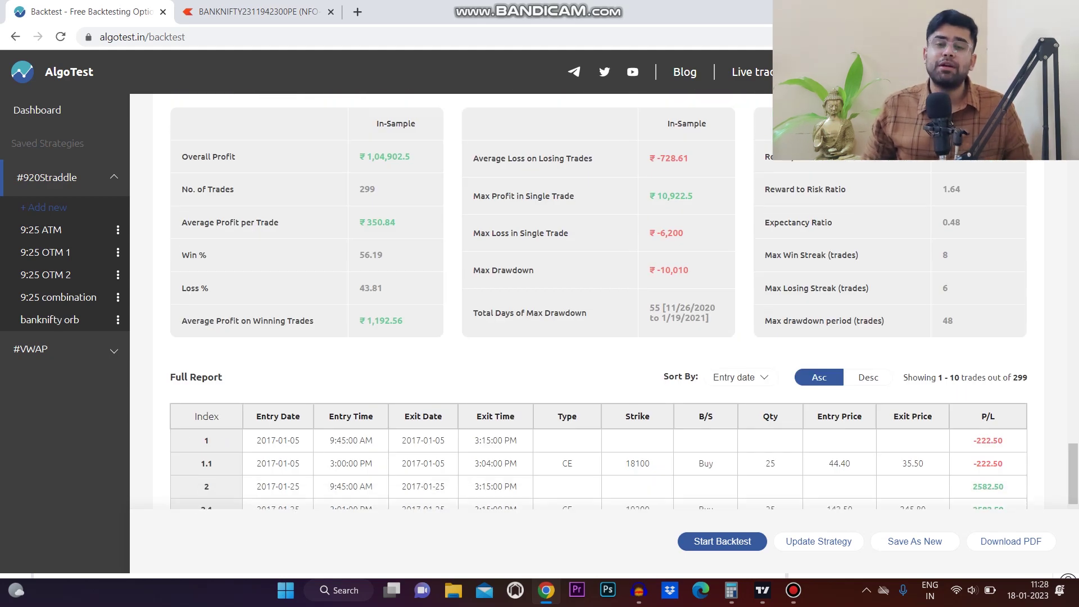
{"action": "scroll", "coordinate": [599, 301], "scroll_direction": "up", "scroll_amount": 1}
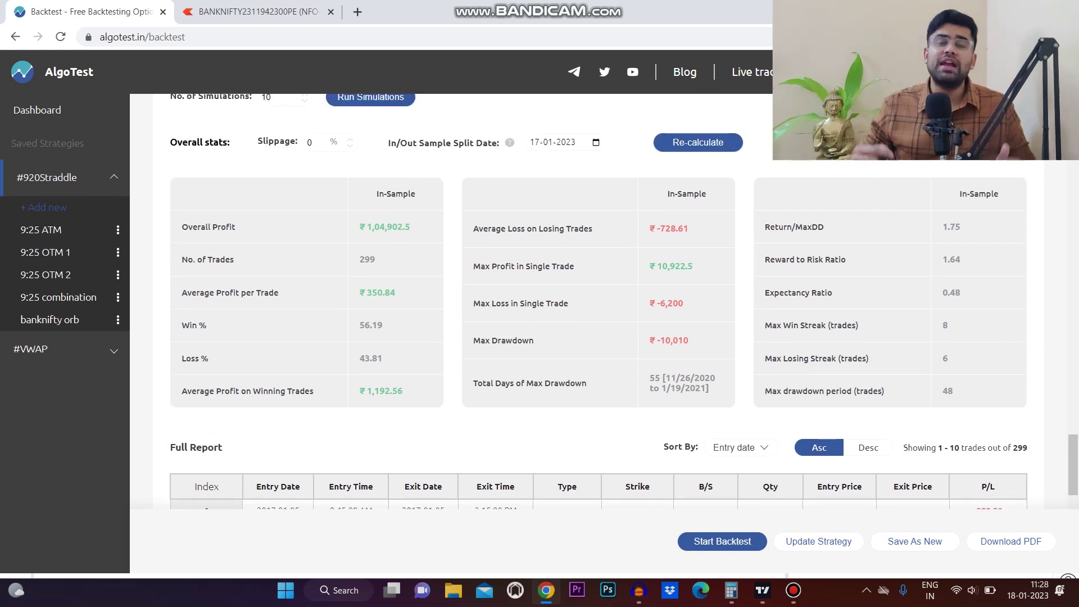